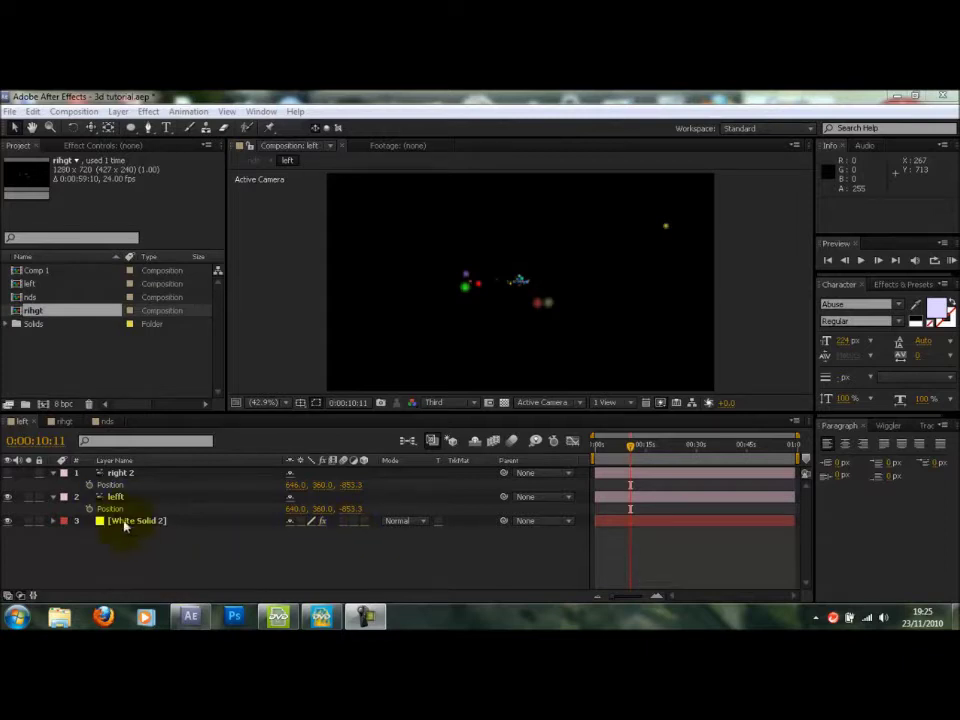
# Collapse the three layers' expanded properties in the left comp and select White Solid 2.
pyautogui.moveTo(90, 552); pyautogui.dragTo(86, 470)
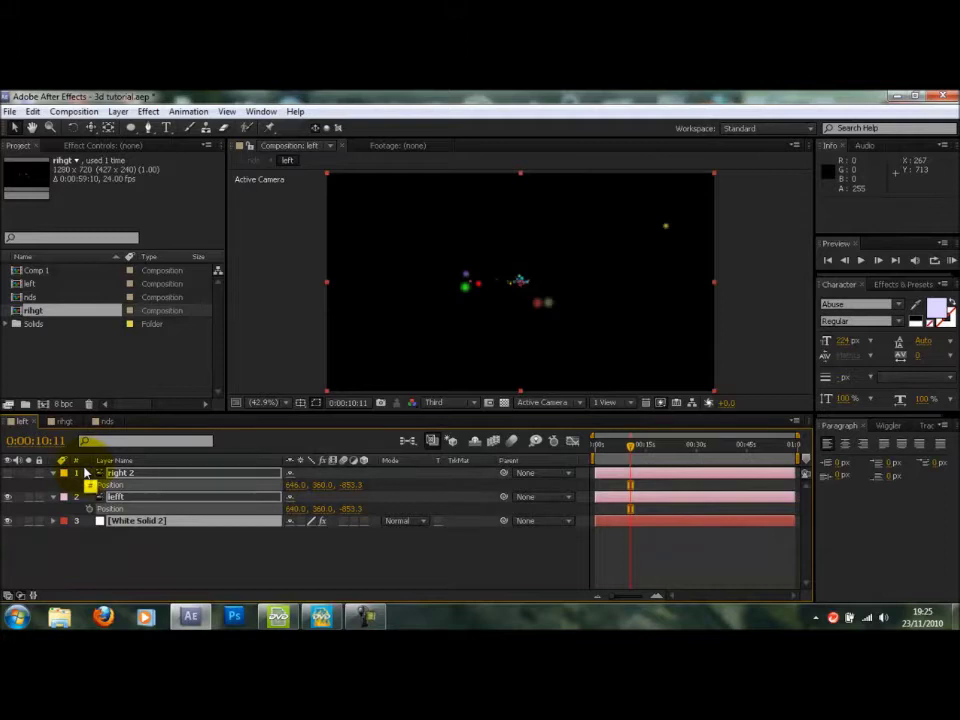
pyautogui.press('p')
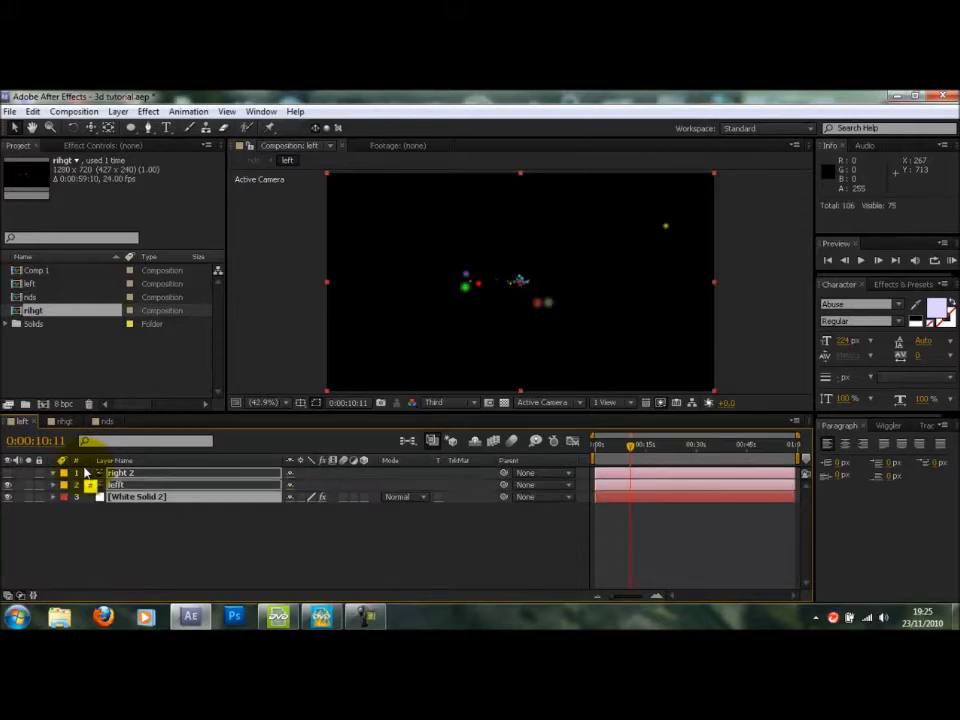
pyautogui.click(186, 538)
pyautogui.click(158, 498)
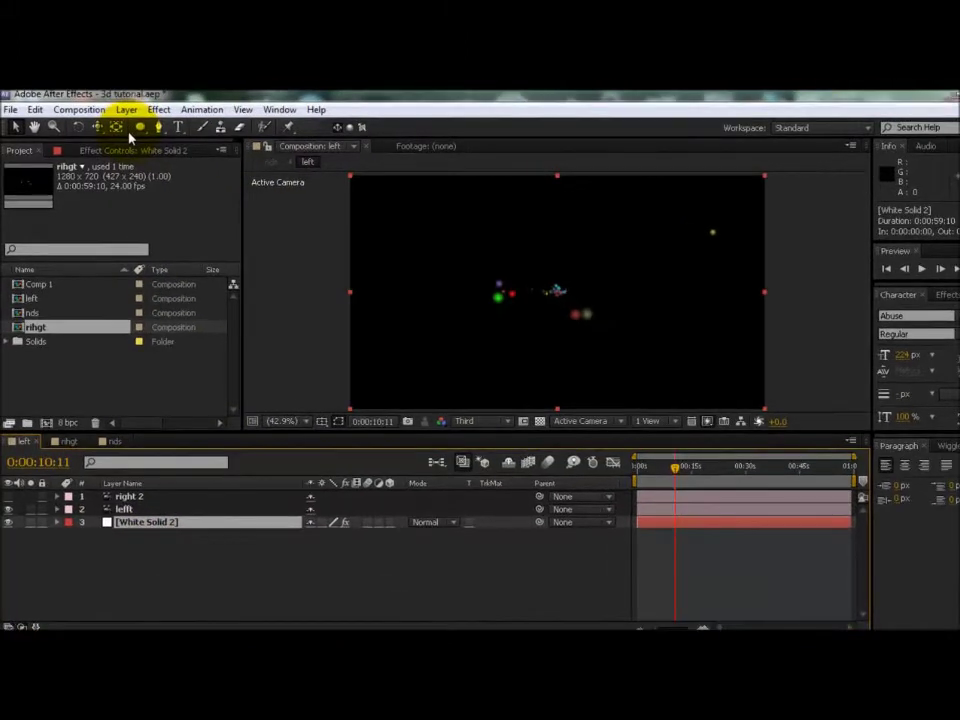
# Show White Solid 2's Particular settings, move the playhead to 0:00:09:00, and select lefft.
pyautogui.click(118, 150)
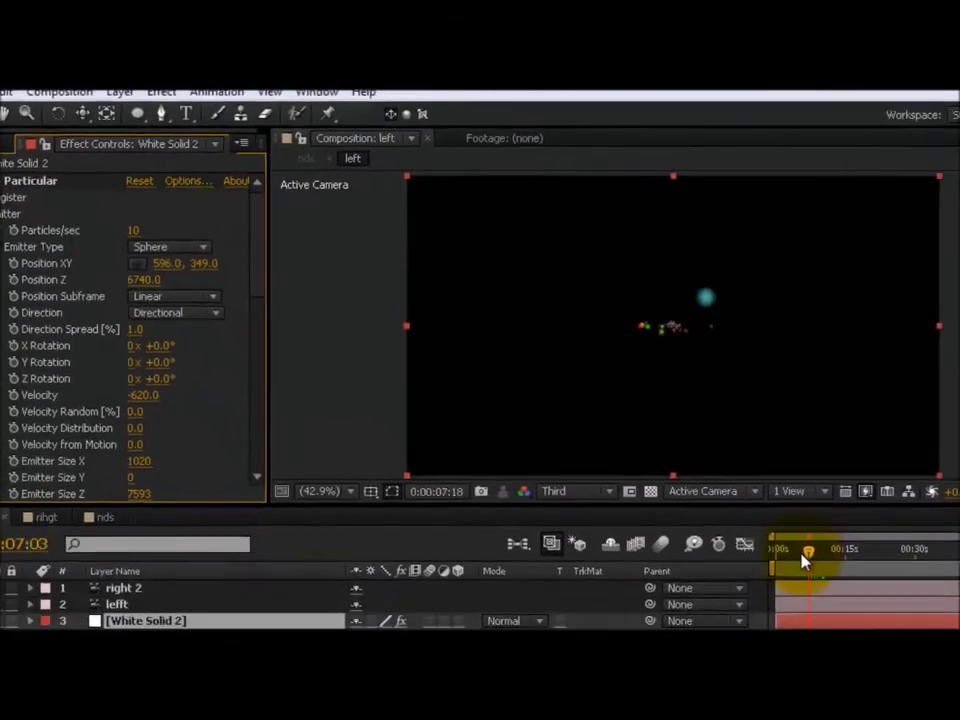
pyautogui.moveTo(801, 561)
pyautogui.mouseDown()
pyautogui.moveTo(776, 558)
pyautogui.moveTo(844, 540)
pyautogui.moveTo(958, 540)
pyautogui.moveTo(797, 530)
pyautogui.moveTo(802, 544)
pyautogui.mouseUp()
pyautogui.click(127, 597)
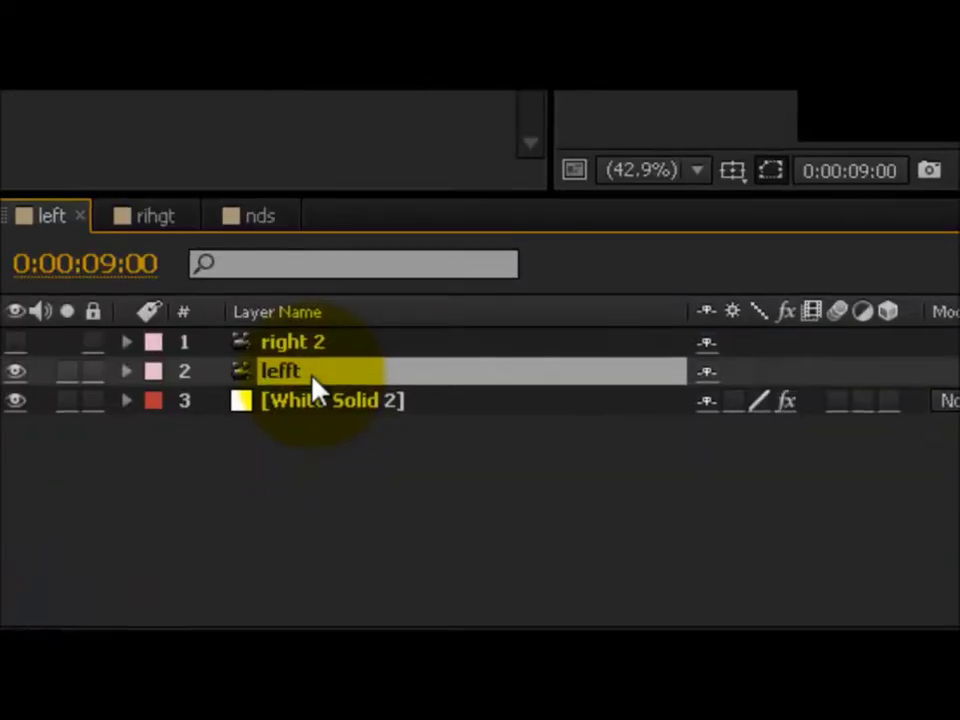
pyautogui.rightClick(310, 373)
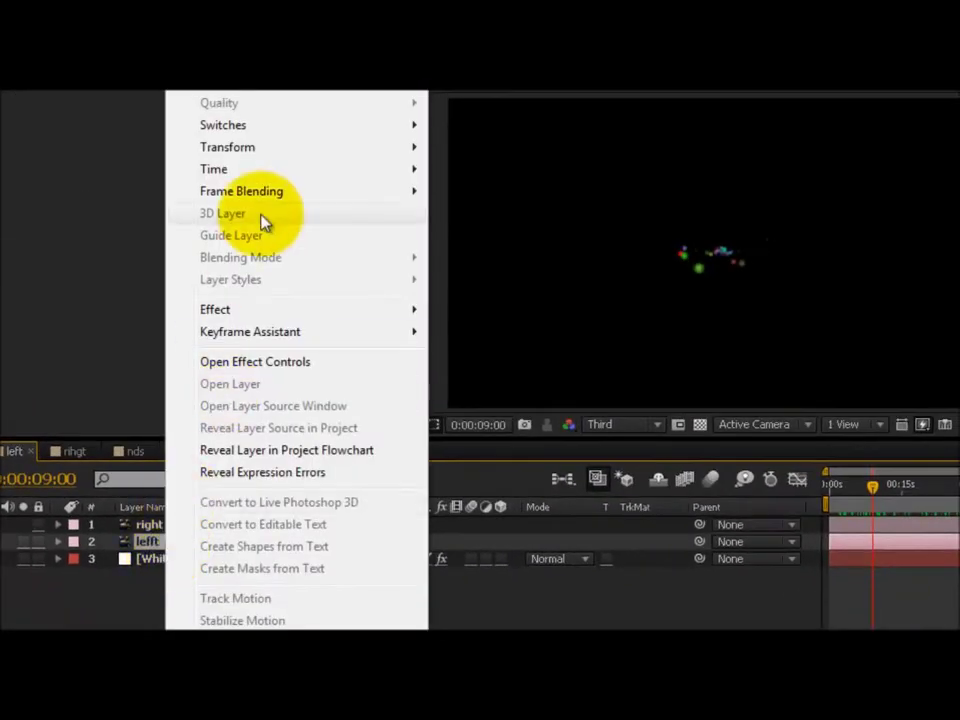
pyautogui.moveTo(268, 160)
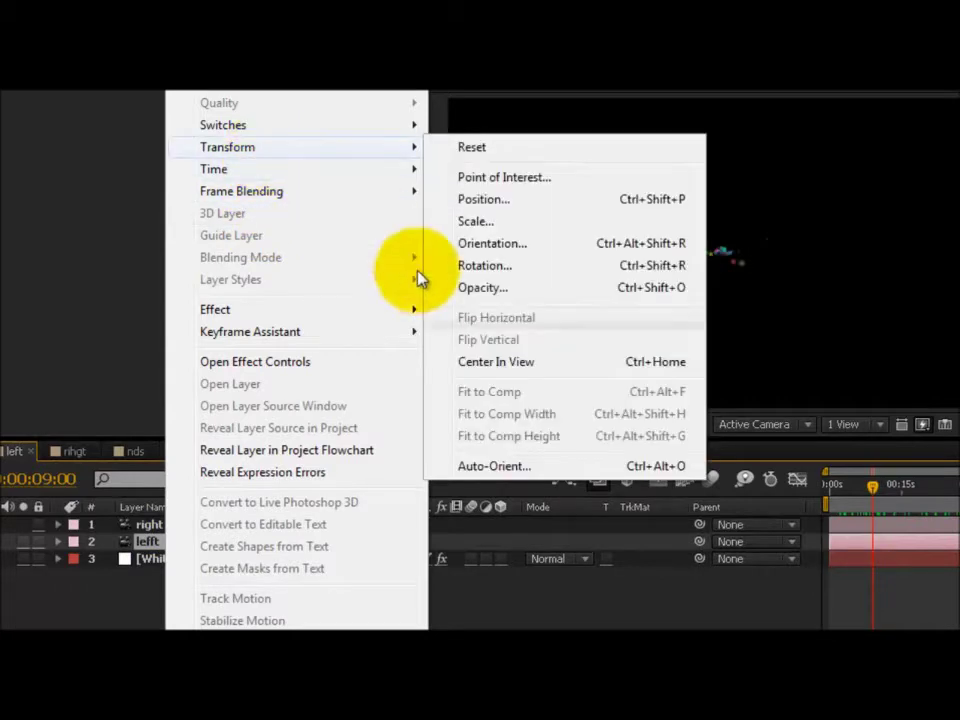
pyautogui.click(483, 468)
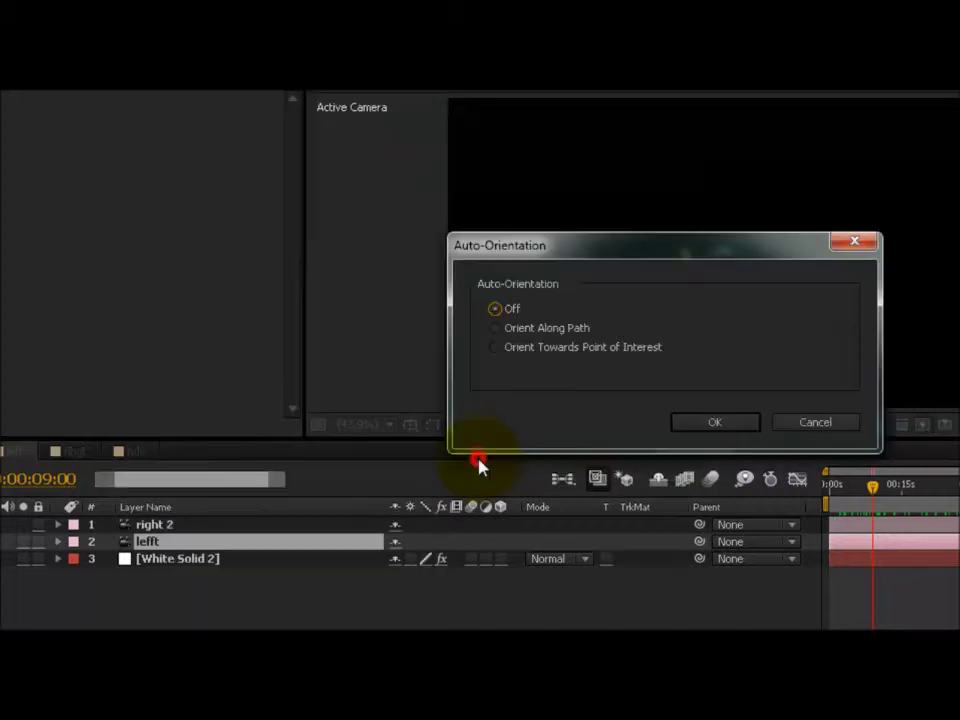
pyautogui.click(501, 351)
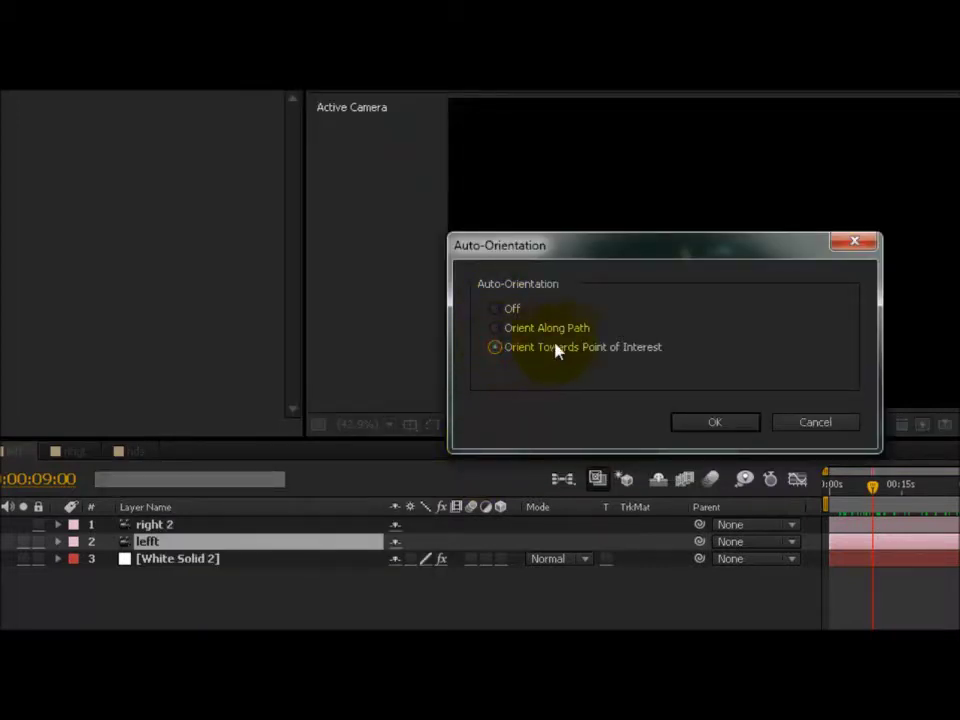
pyautogui.click(502, 318)
pyautogui.click(688, 427)
pyautogui.click(163, 612)
# Select right 2 and lefft together and reveal their Position properties.
pyautogui.click(157, 544)
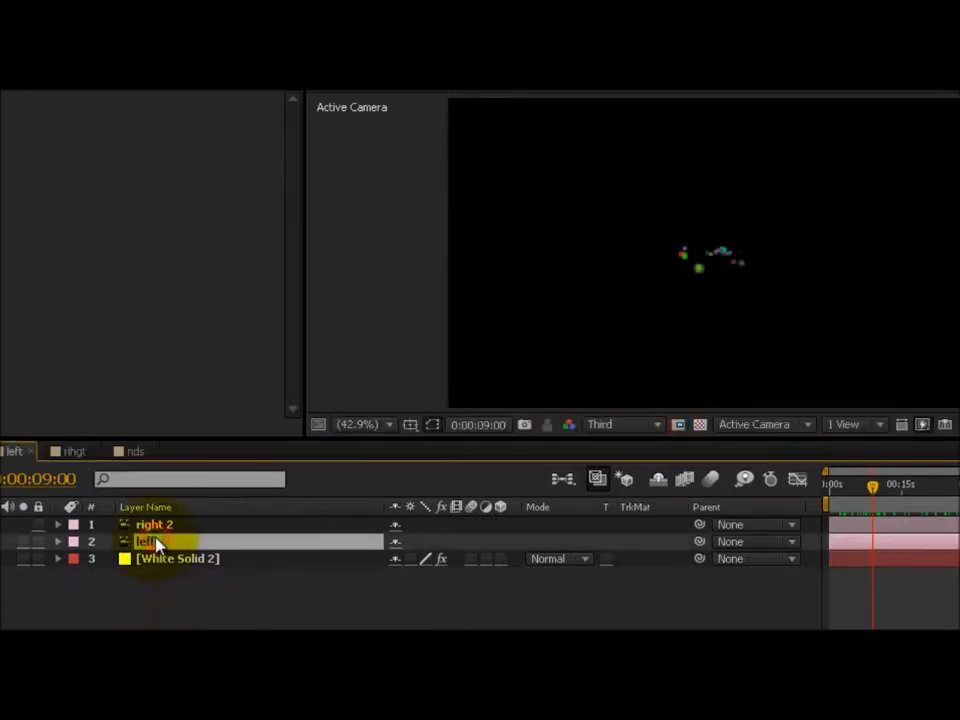
pyautogui.click(155, 526)
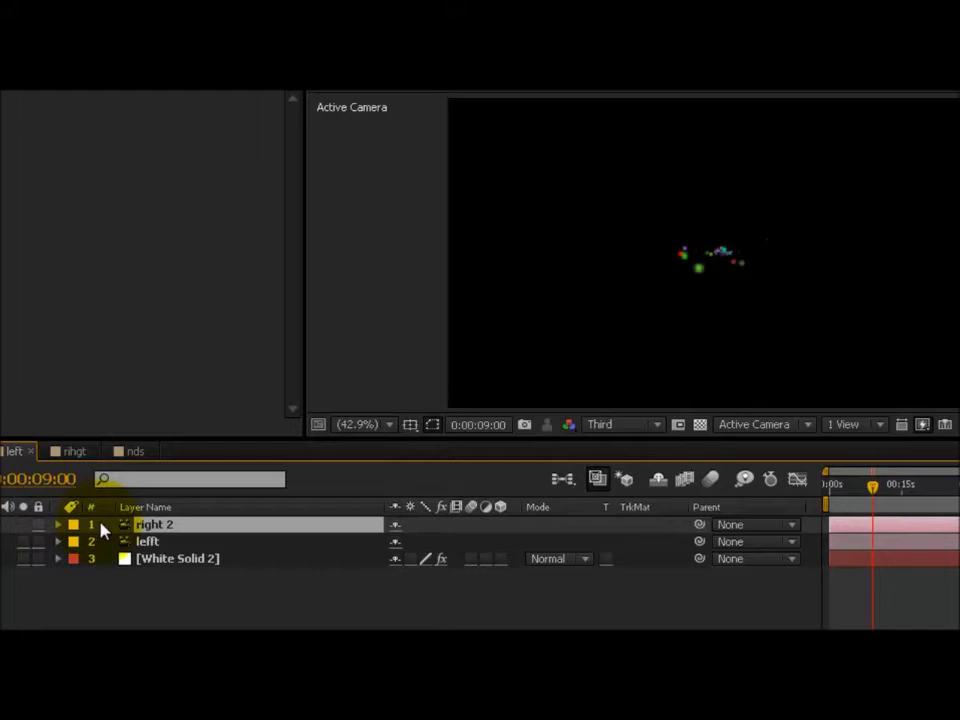
pyautogui.moveTo(98, 540)
pyautogui.mouseDown()
pyautogui.moveTo(107, 521)
pyautogui.moveTo(115, 530)
pyautogui.mouseUp()
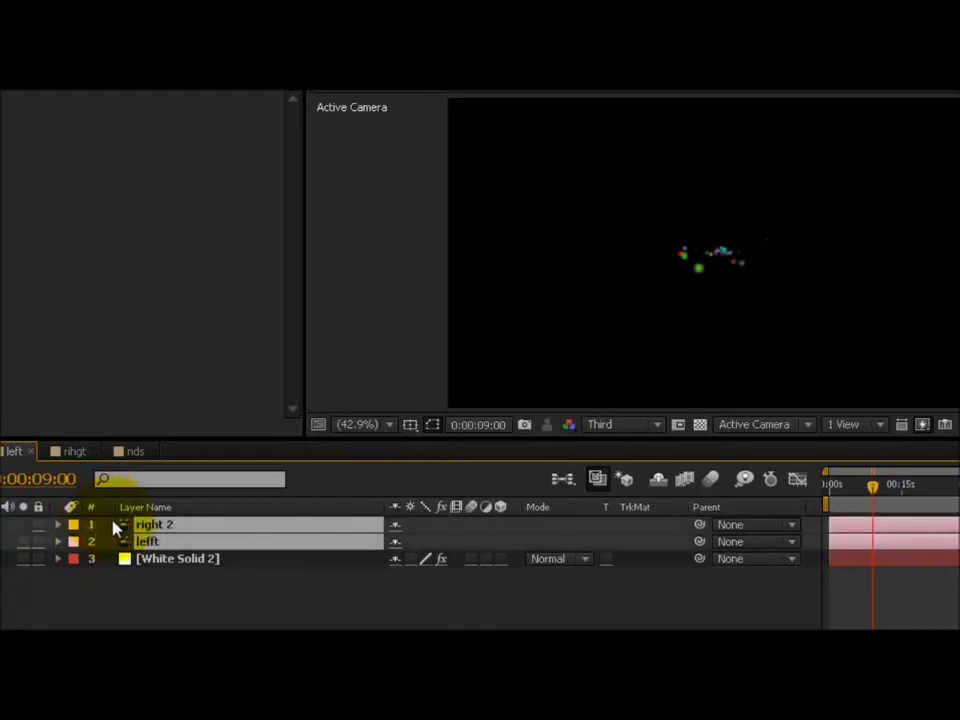
pyautogui.press('p')
# Set right 2's Position X to 646.0, offsetting it from lefft's 640.0.
pyautogui.click(155, 620)
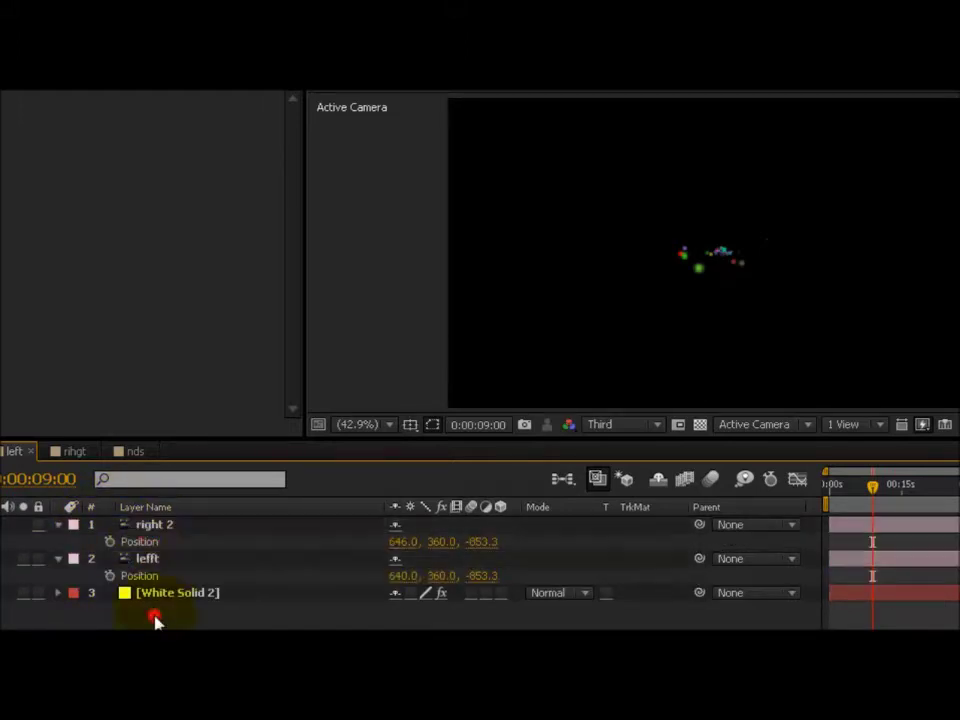
pyautogui.click(150, 525)
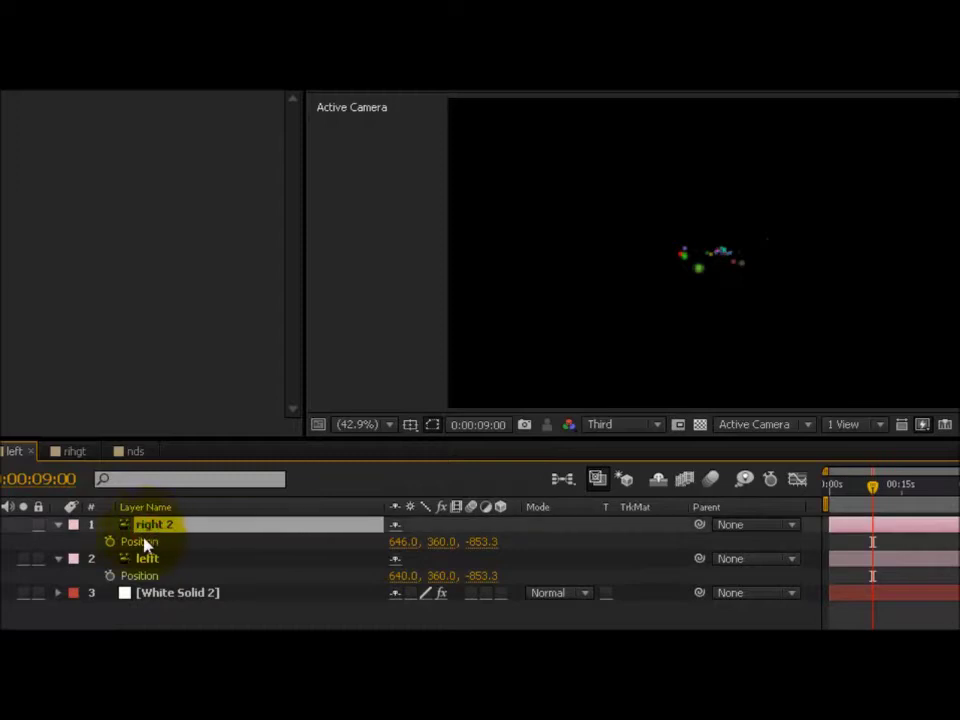
pyautogui.click(397, 542)
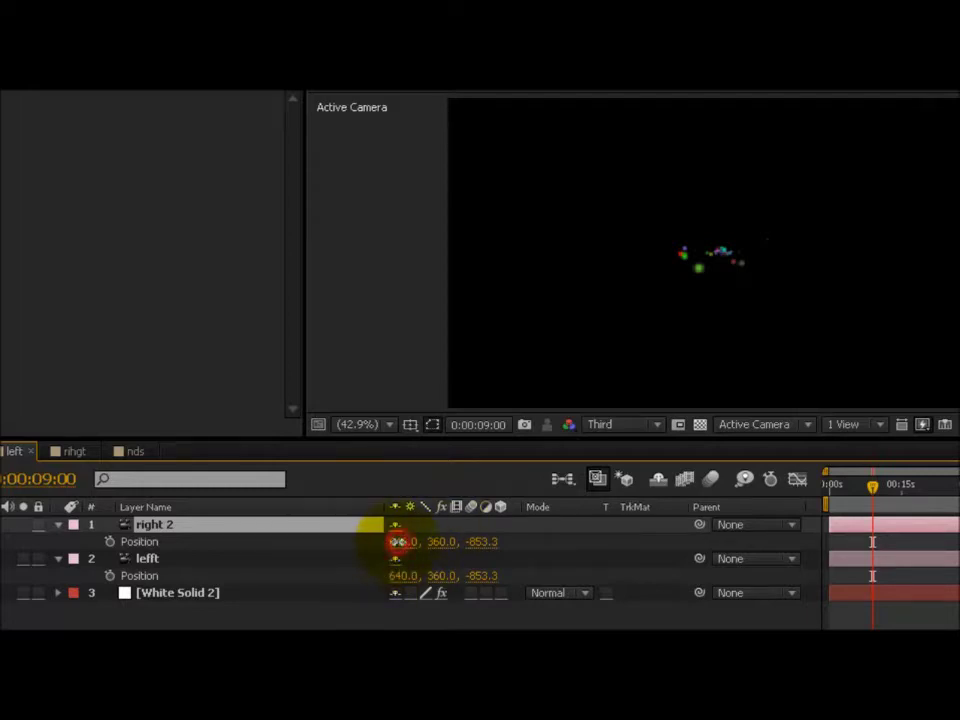
pyautogui.click(381, 598)
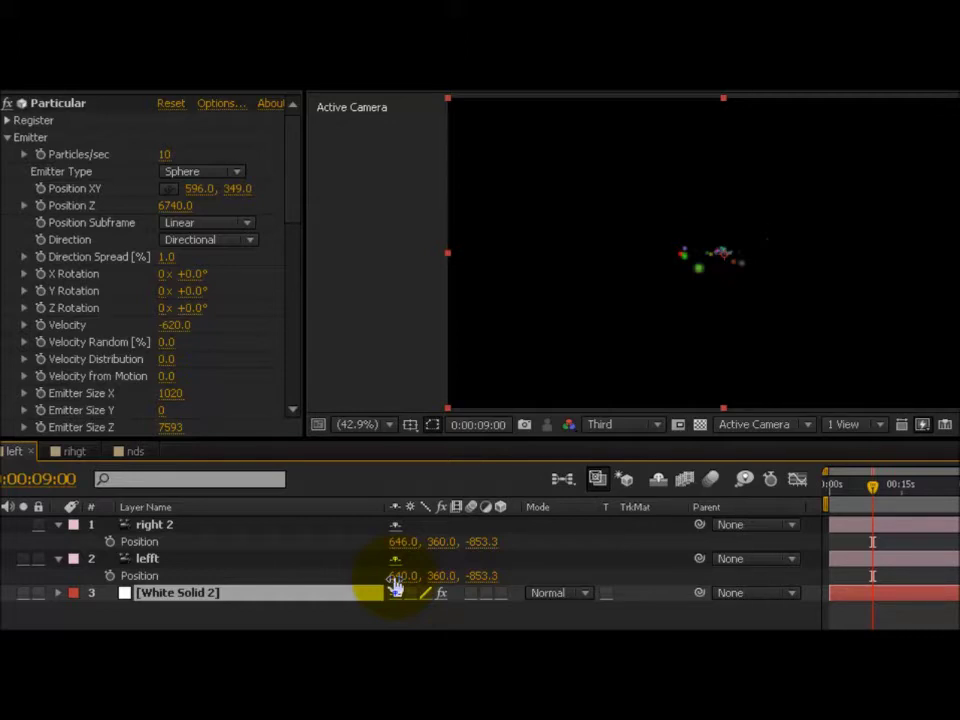
pyautogui.moveTo(403, 543); pyautogui.dragTo(409, 543)
pyautogui.click(315, 527)
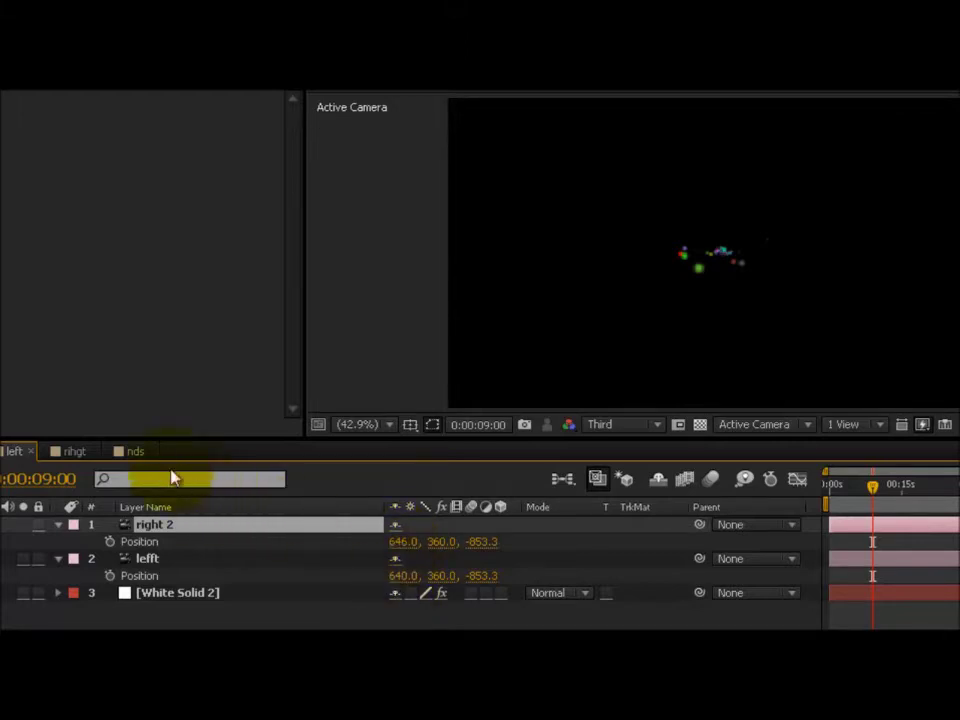
# Delete the unused Comp 1 composition from the Project panel.
pyautogui.click(19, 92)
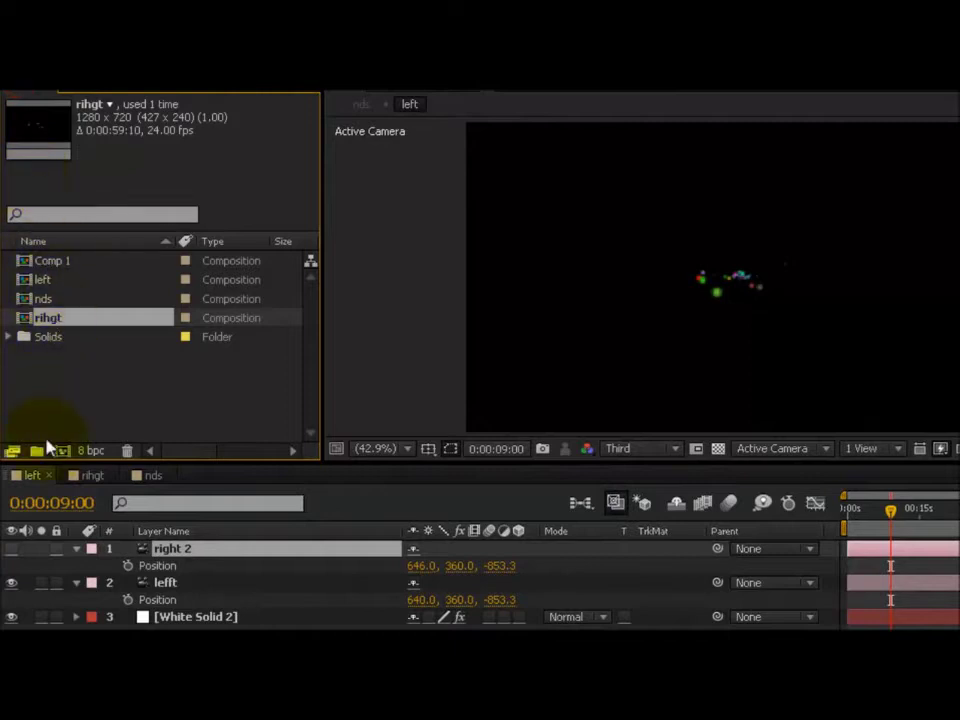
pyautogui.click(32, 479)
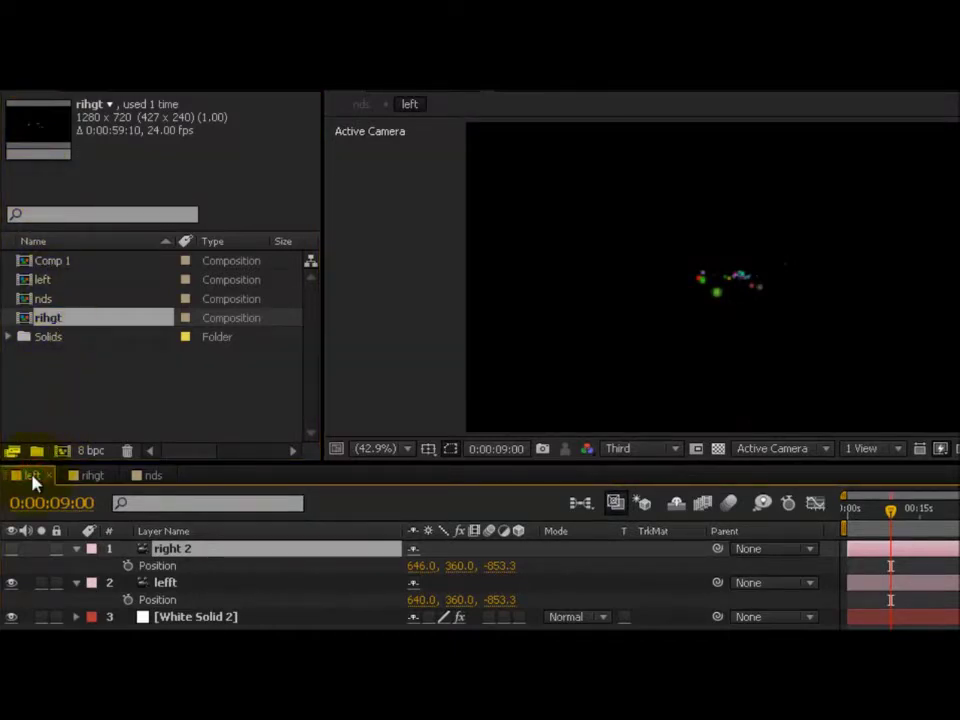
pyautogui.click(52, 282)
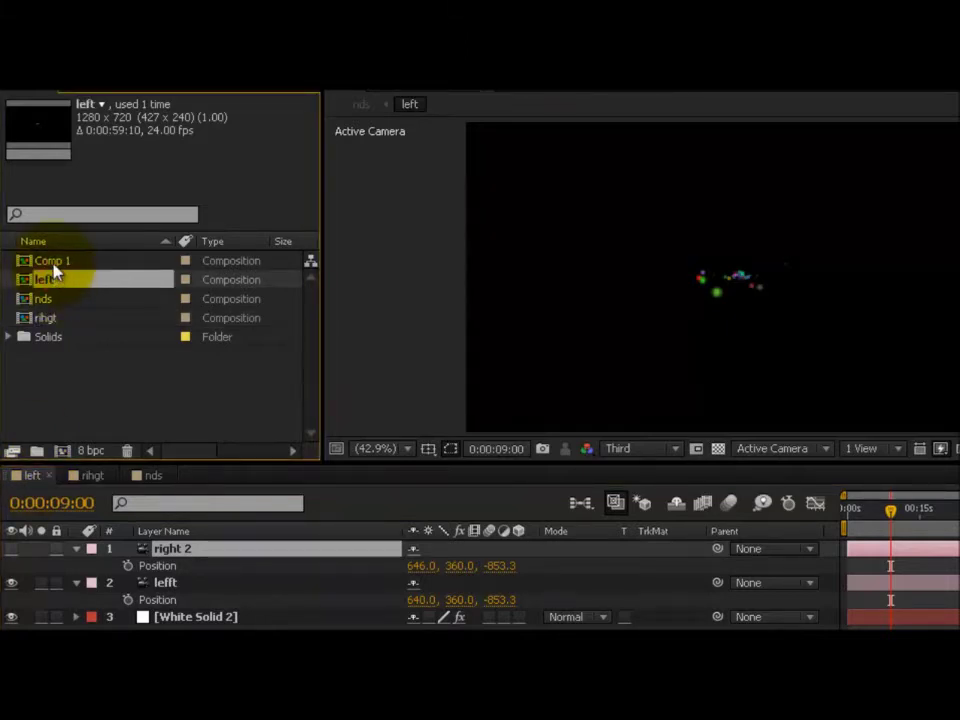
pyautogui.click(54, 264)
pyautogui.press('Delete')
pyautogui.press('Return')
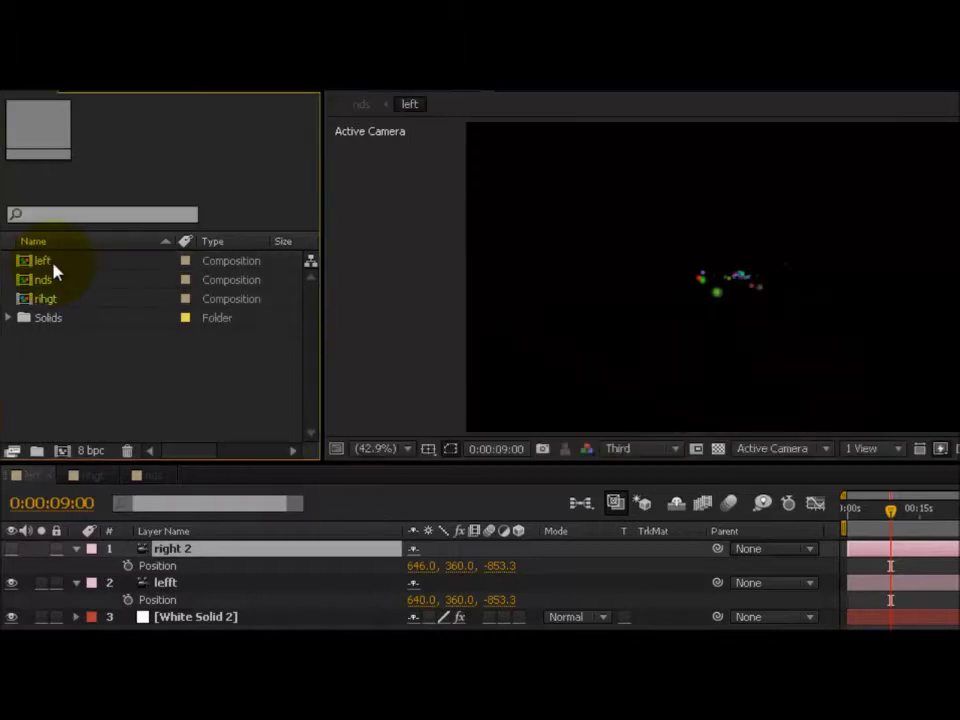
pyautogui.click(54, 266)
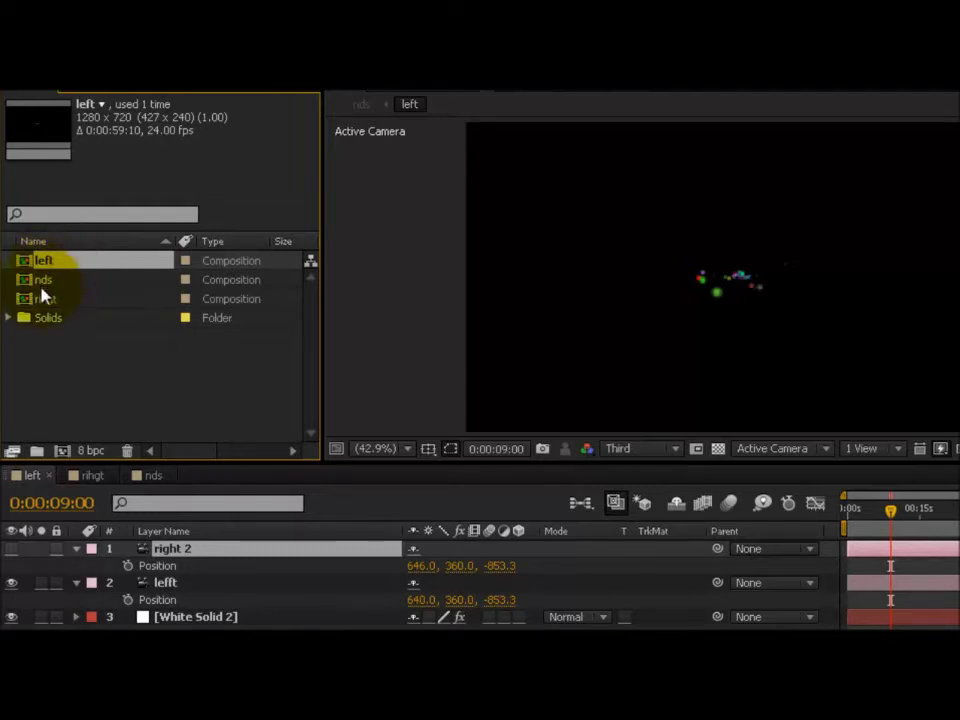
# Rename the misspelled 'rihgt' composition to 'right'.
pyautogui.click(45, 302)
pyautogui.rightClick(46, 303)
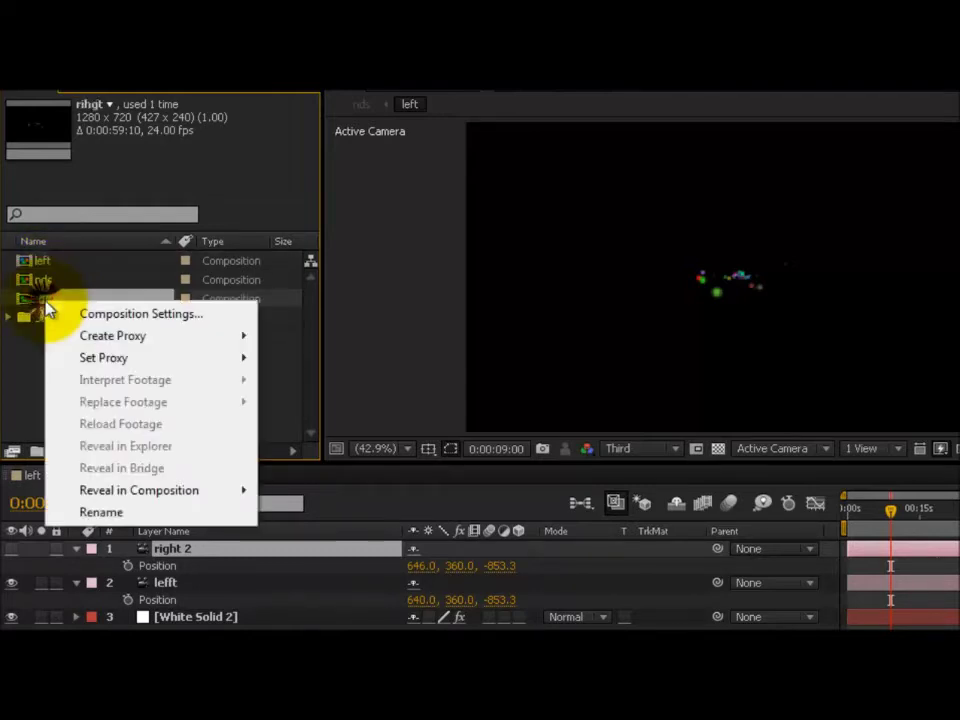
pyautogui.click(102, 514)
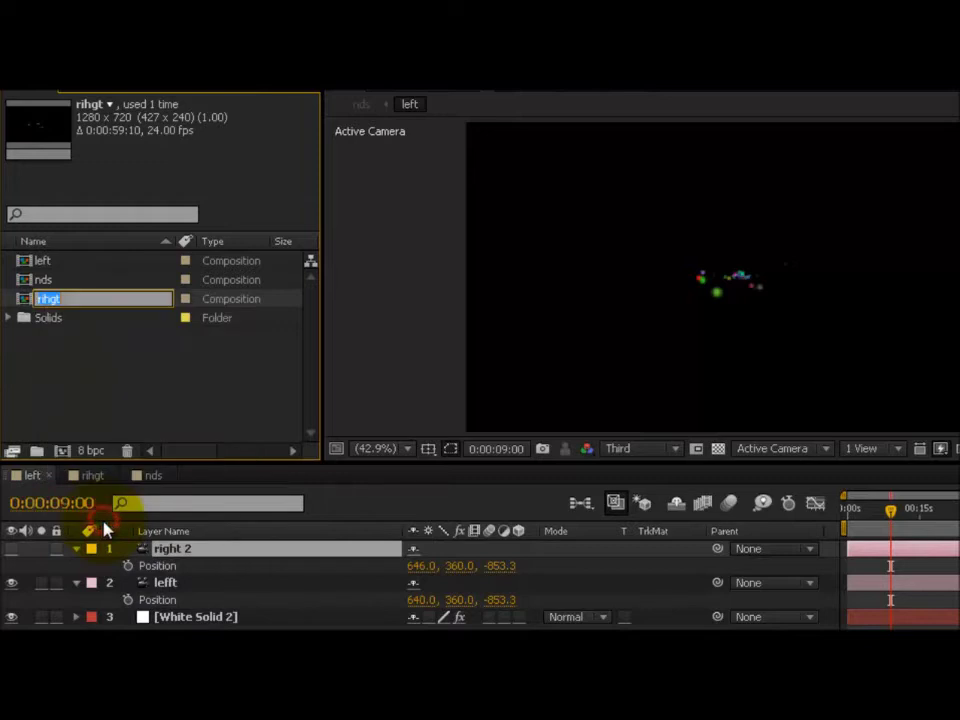
pyautogui.write('rihg')
pyautogui.press('BackSpace')
pyautogui.press('BackSpace')
pyautogui.write('ght')
pyautogui.click(107, 388)
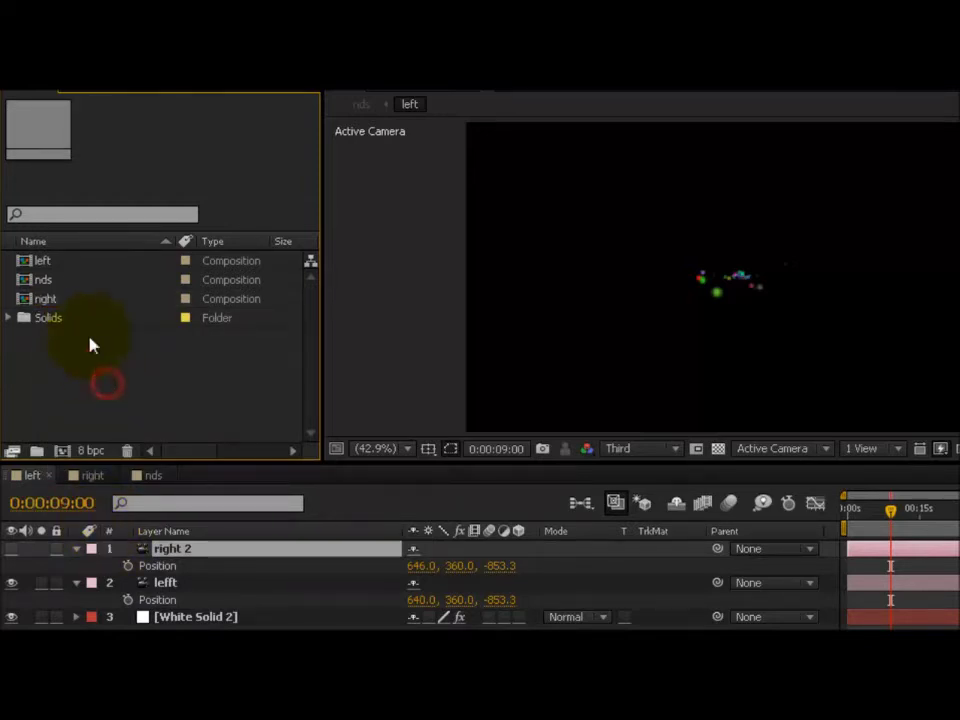
pyautogui.click(79, 299)
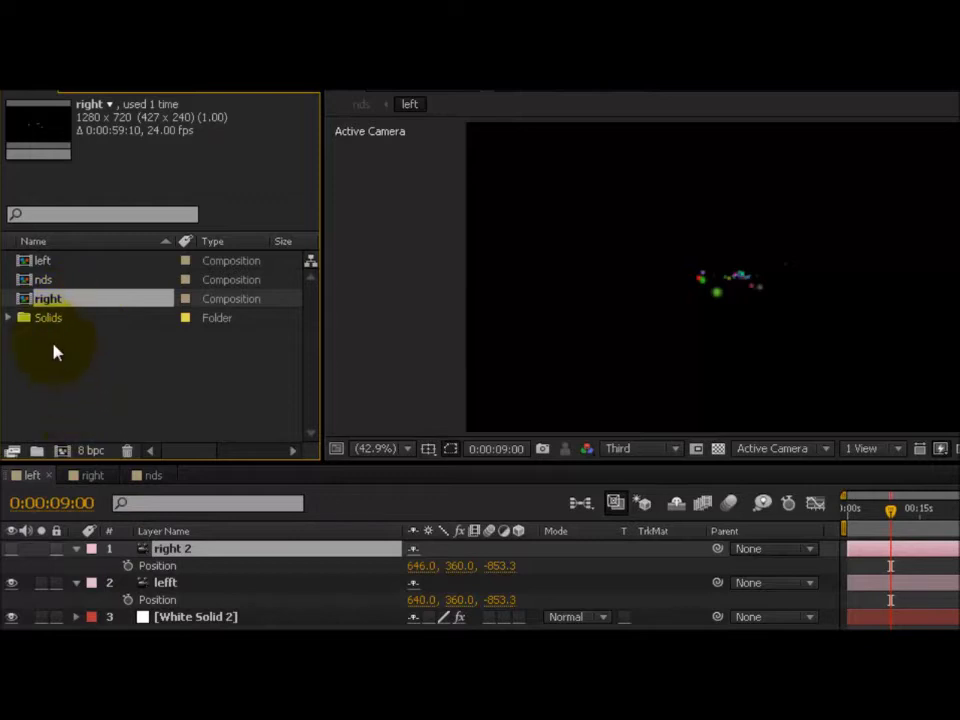
# Turn off the right 2 layer's visibility in the left comp, then switch to nds.
pyautogui.click(90, 476)
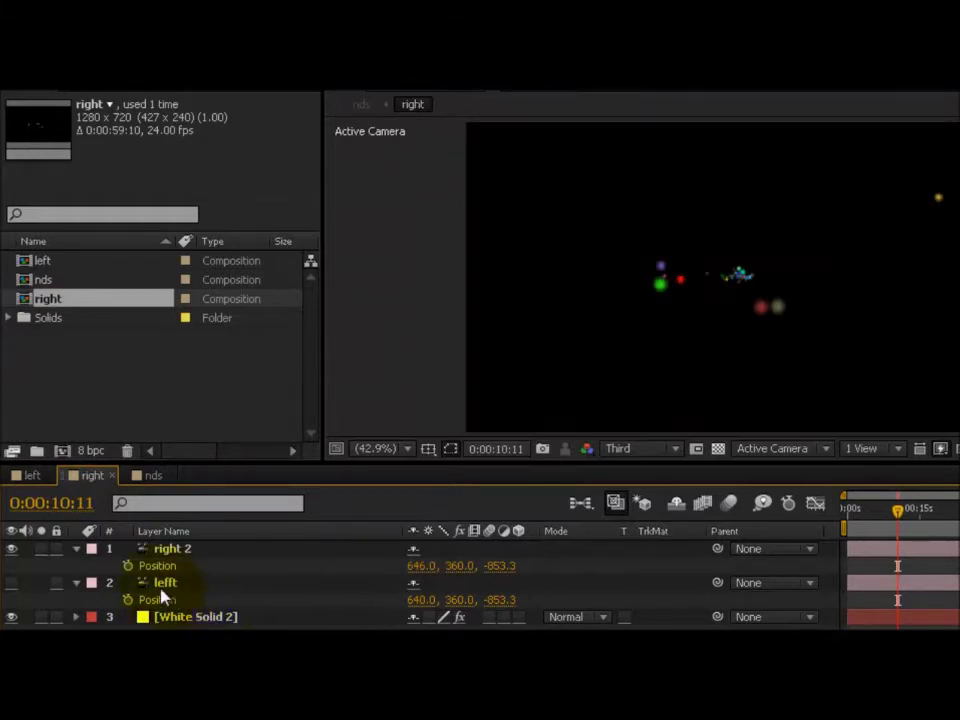
pyautogui.click(11, 584)
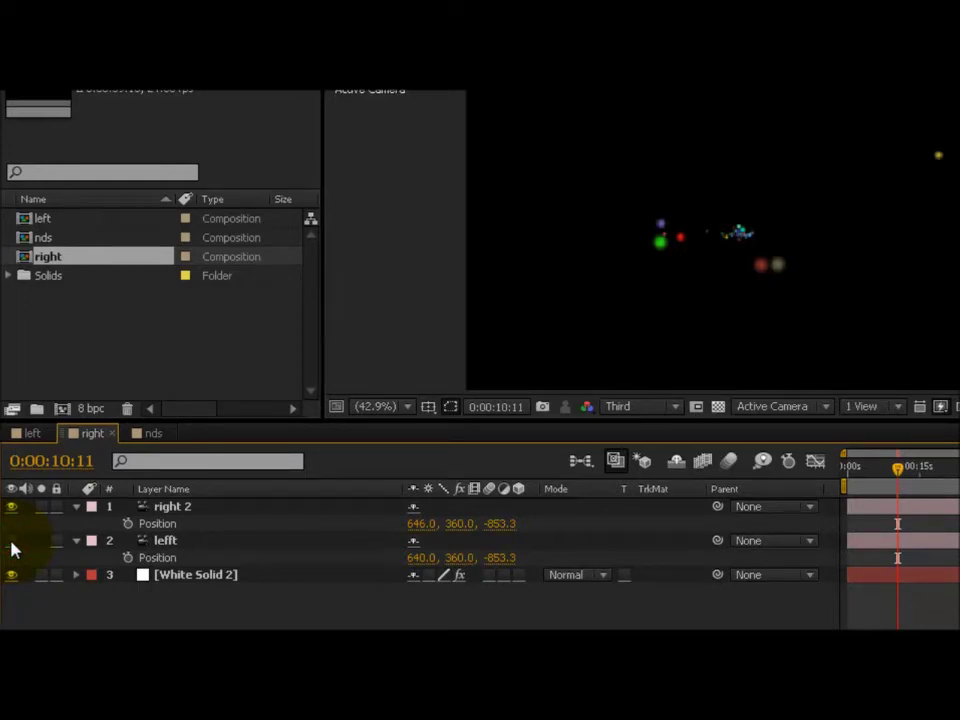
pyautogui.click(190, 542)
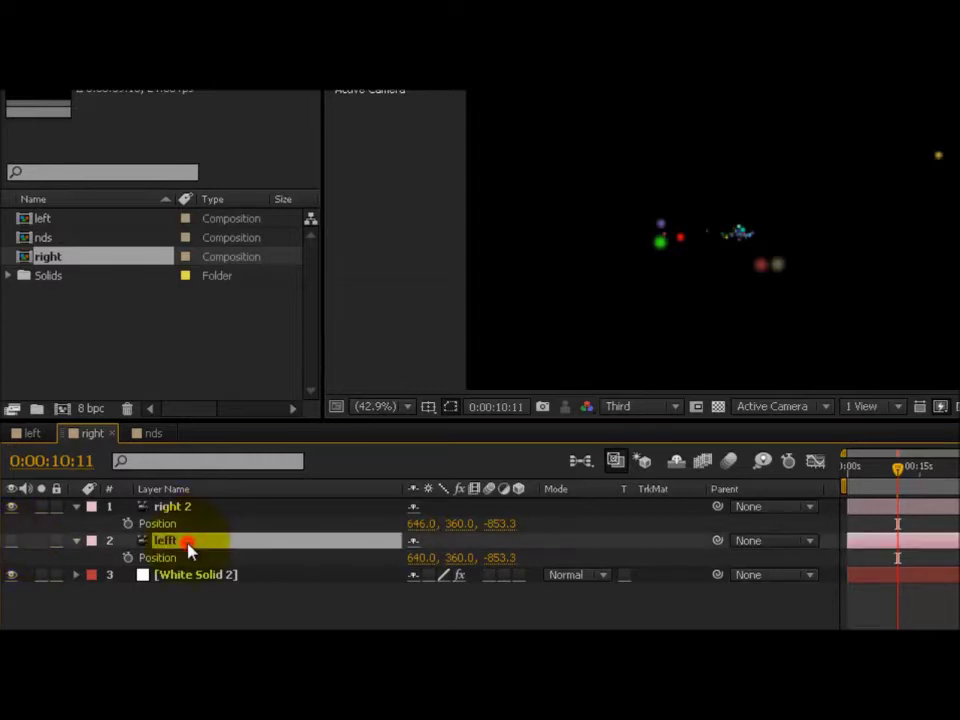
pyautogui.click(36, 437)
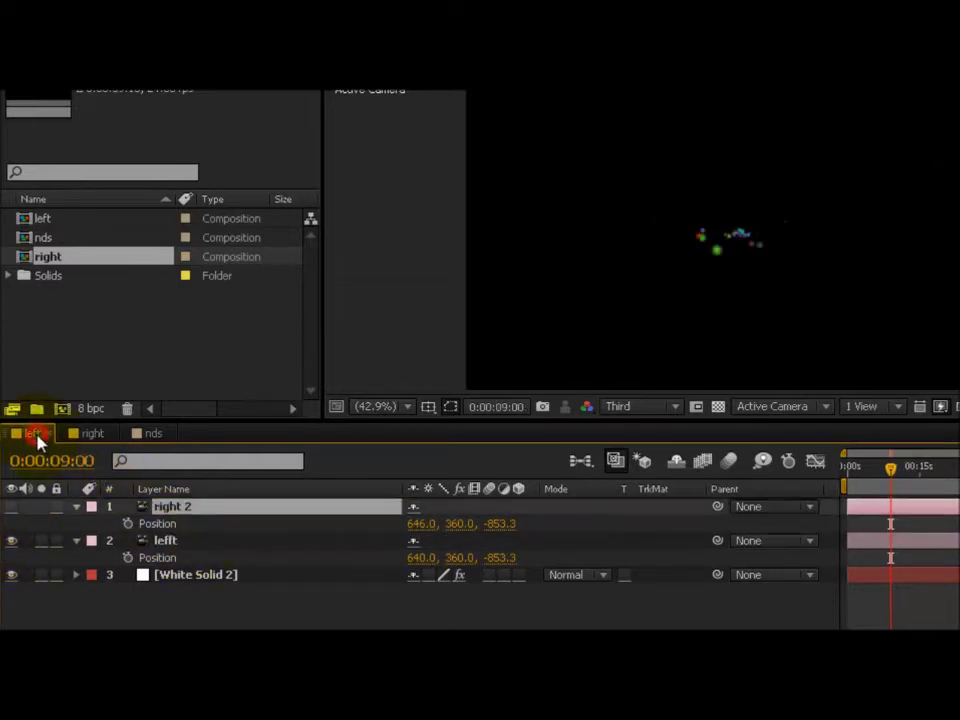
pyautogui.click(10, 508)
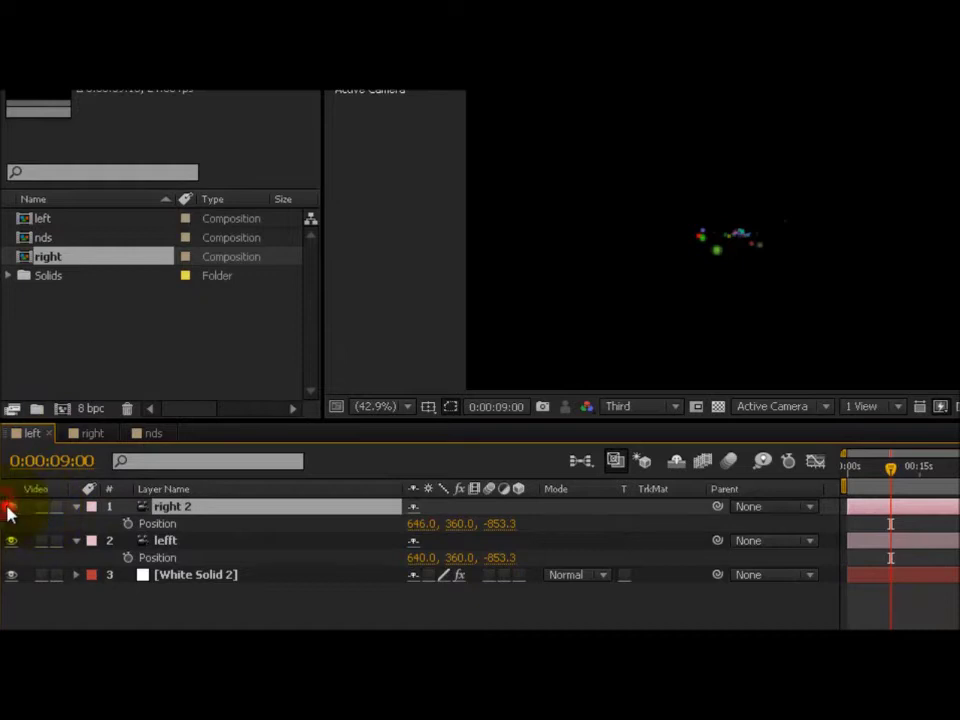
pyautogui.click(84, 434)
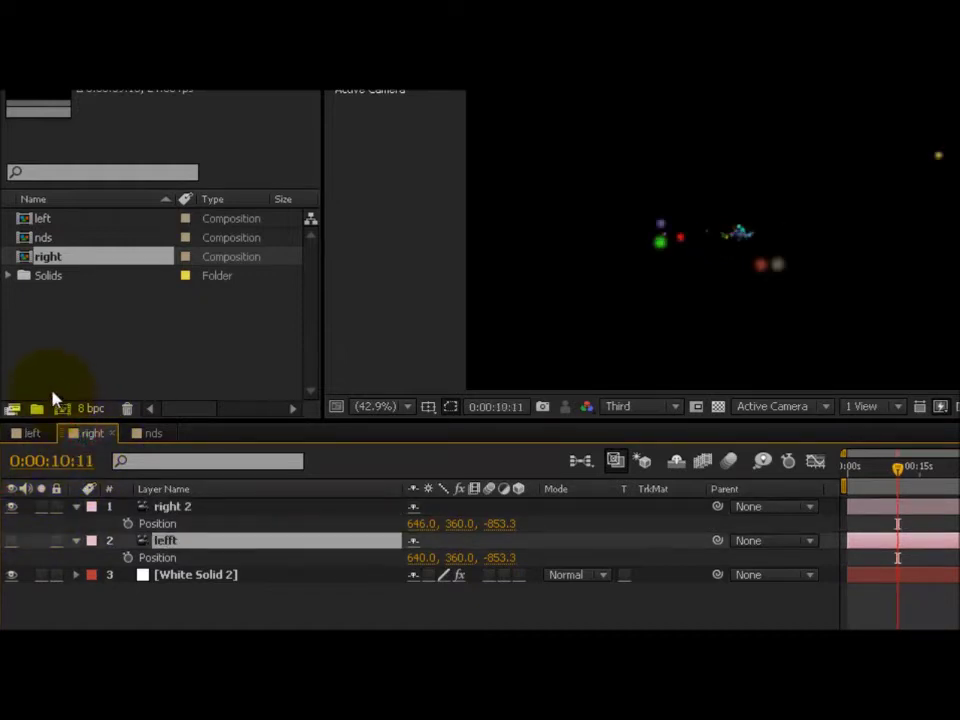
pyautogui.click(147, 434)
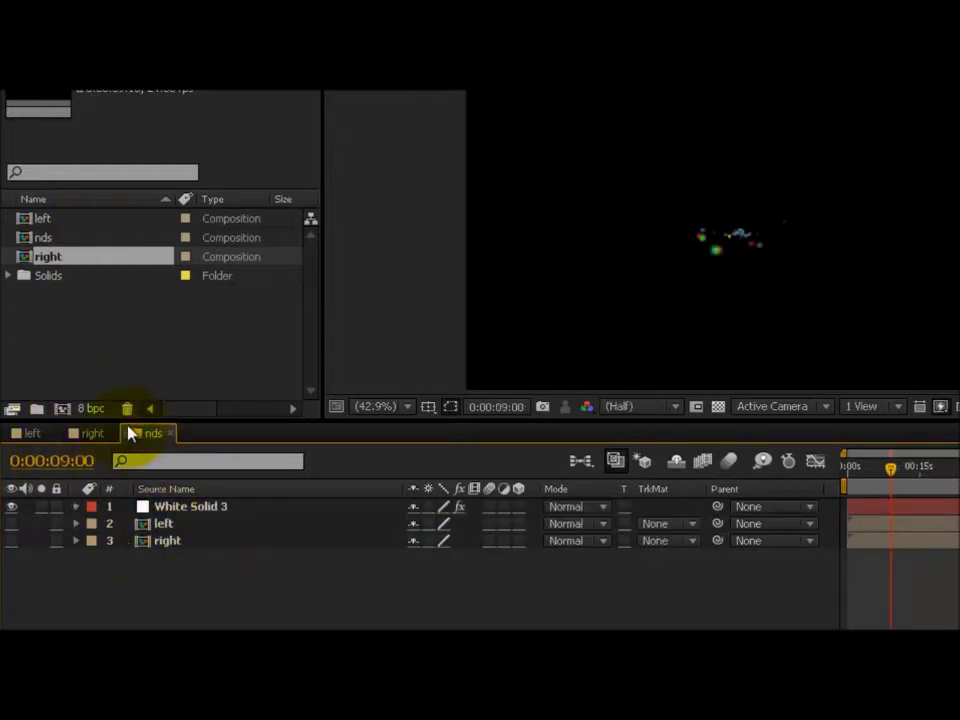
# Return to the nds composition and select its White Solid 3 layer.
pyautogui.click(34, 220)
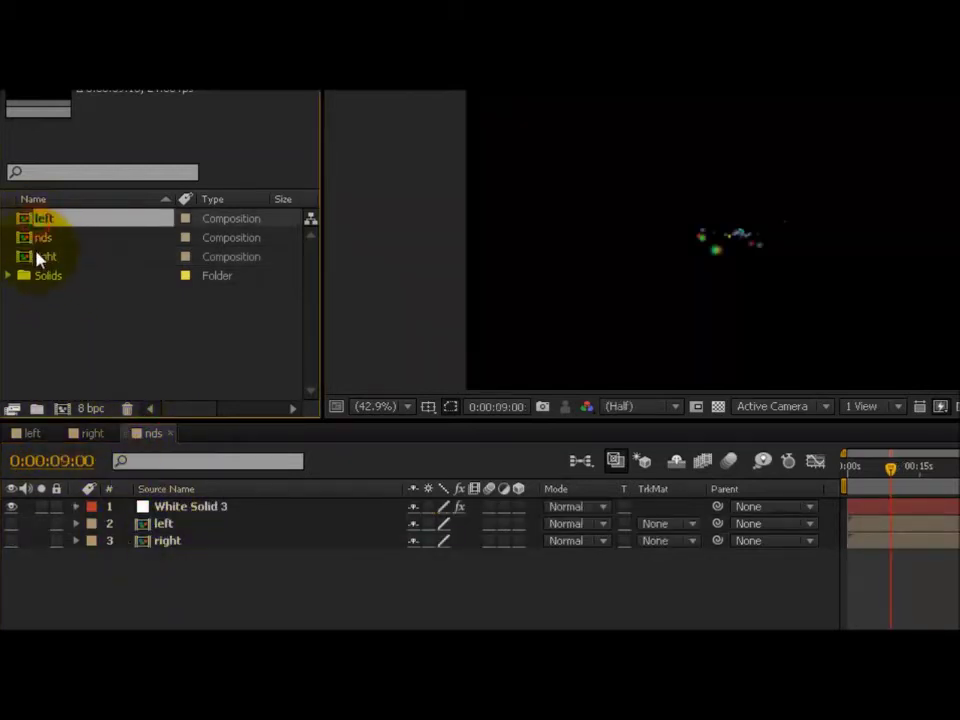
pyautogui.click(36, 256)
pyautogui.click(34, 433)
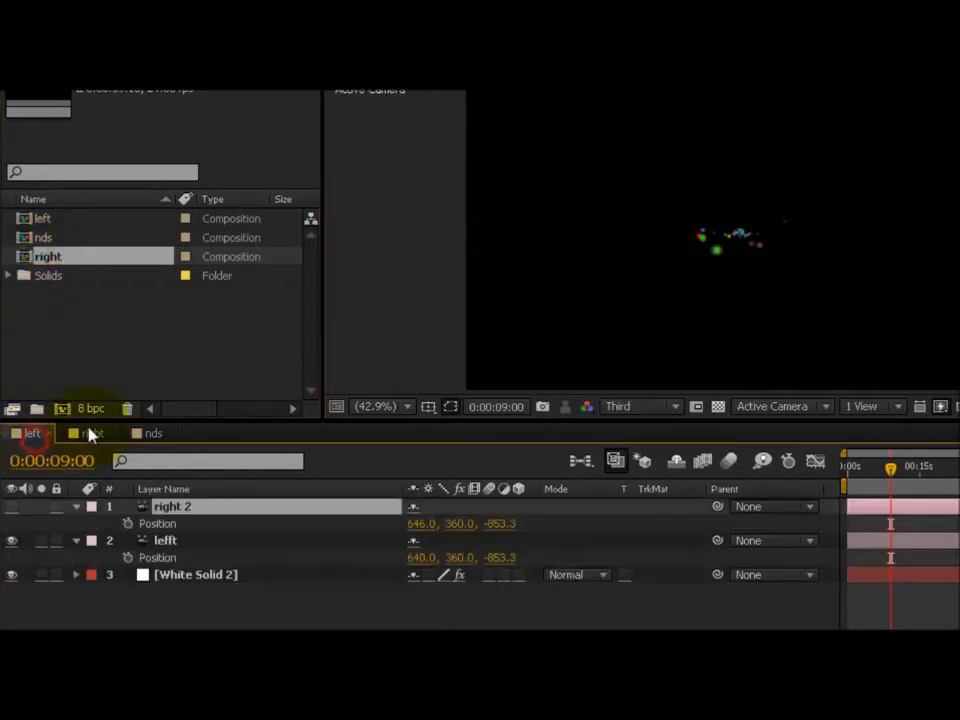
pyautogui.click(138, 458)
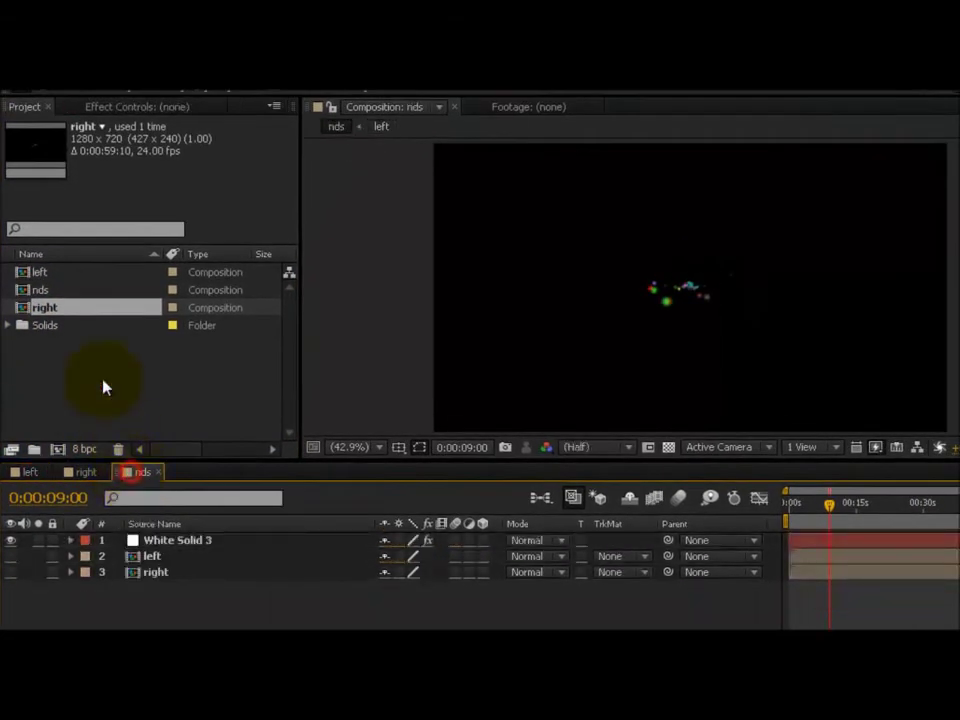
pyautogui.click(150, 591)
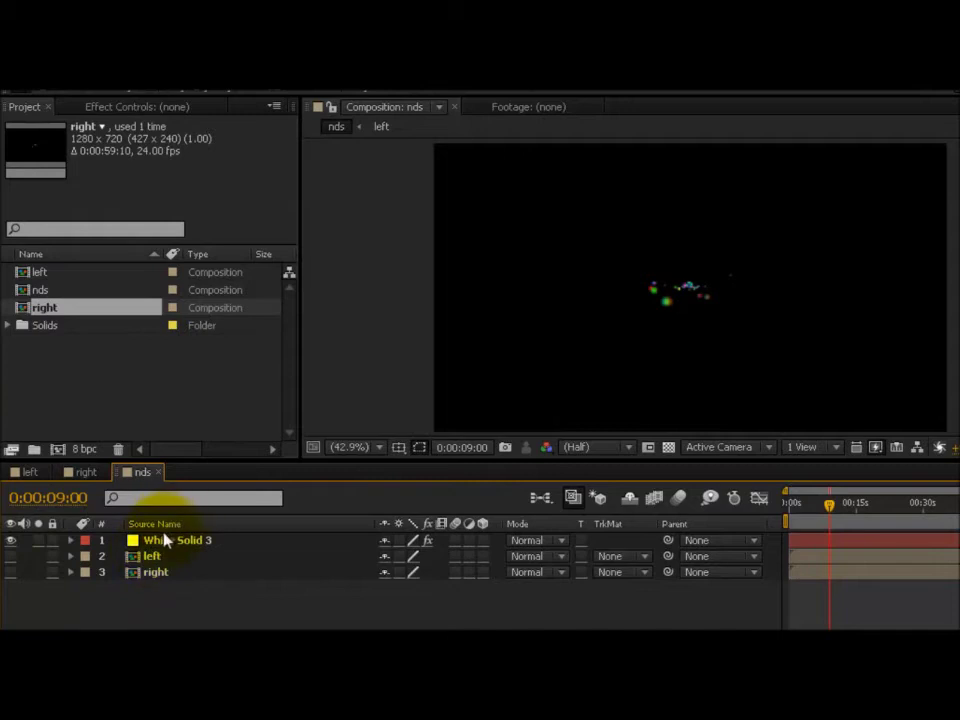
pyautogui.click(160, 541)
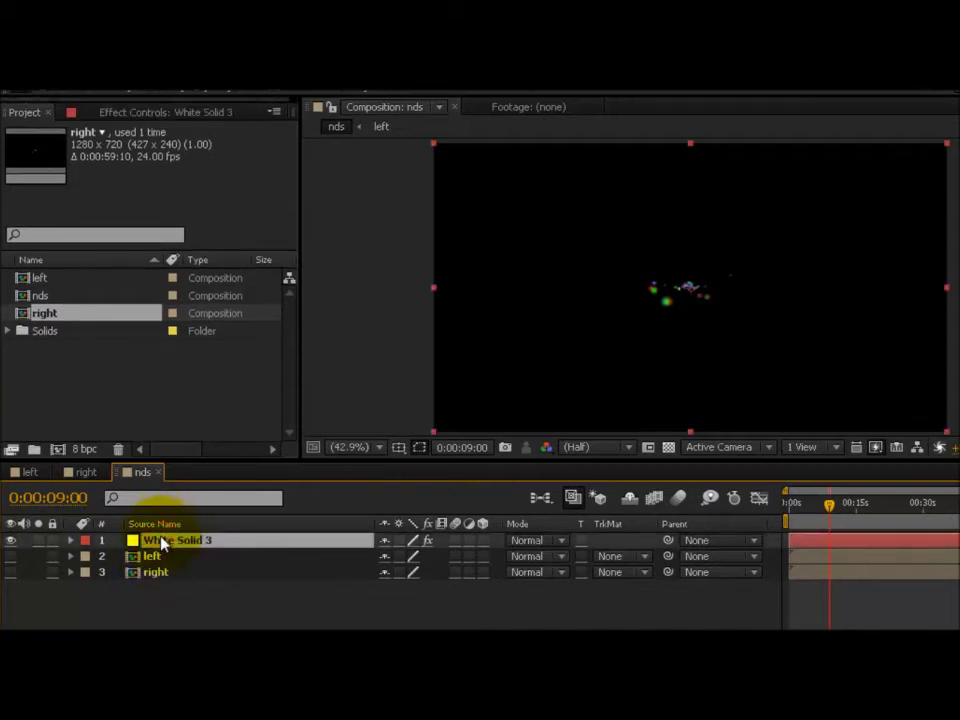
# Delete White Solid 3 and add a 1280×720 blue solid named Blue Solid 1.
pyautogui.press('Delete')
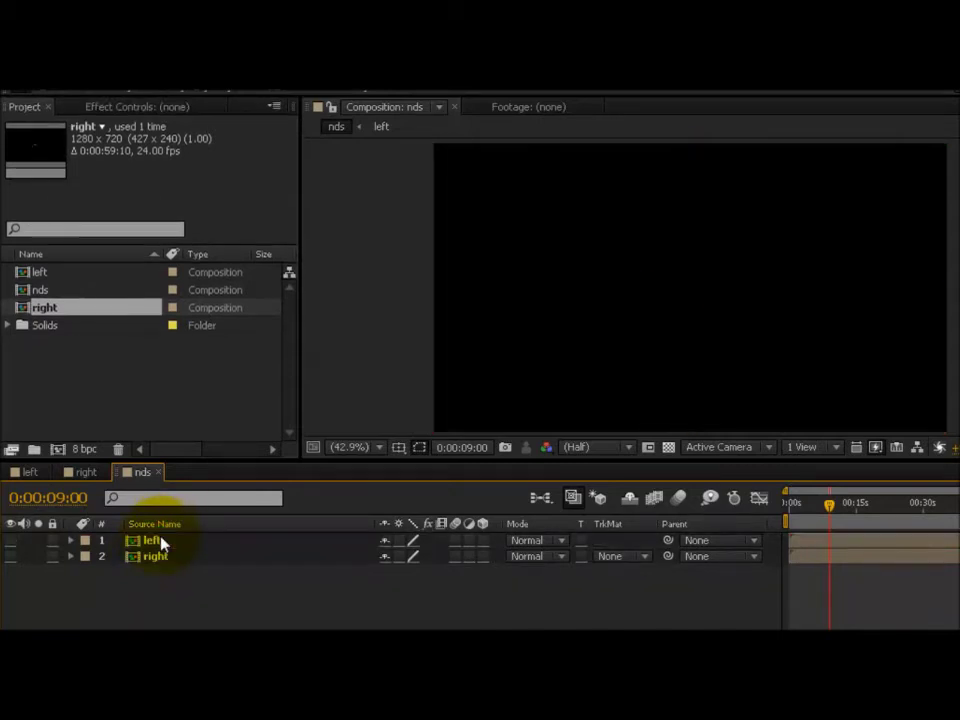
pyautogui.hotkey('ctrl', 'y')
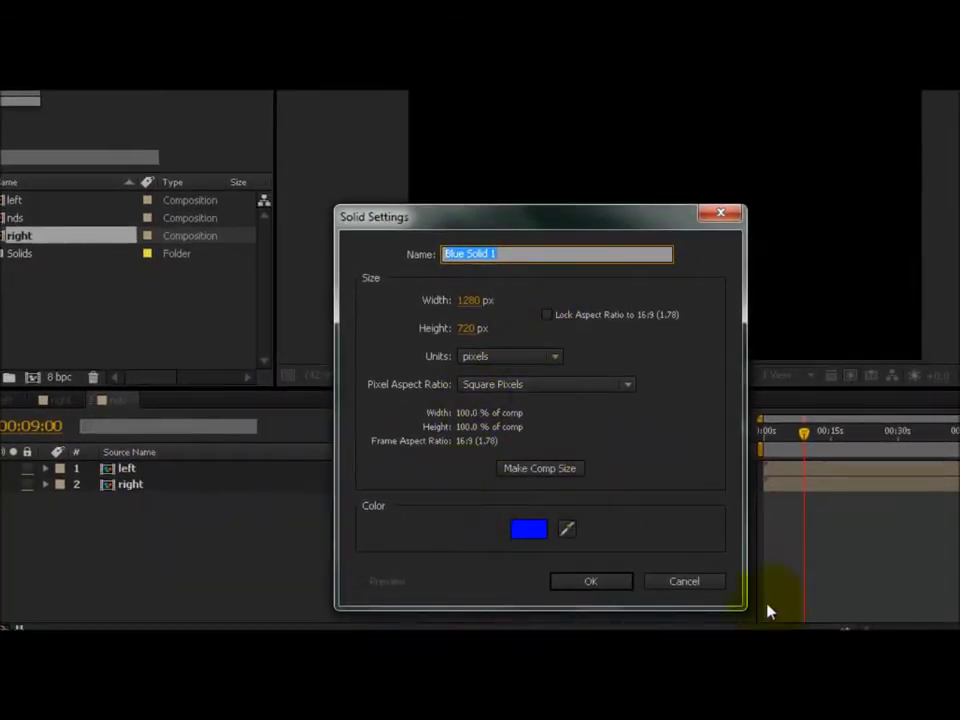
pyautogui.click(699, 586)
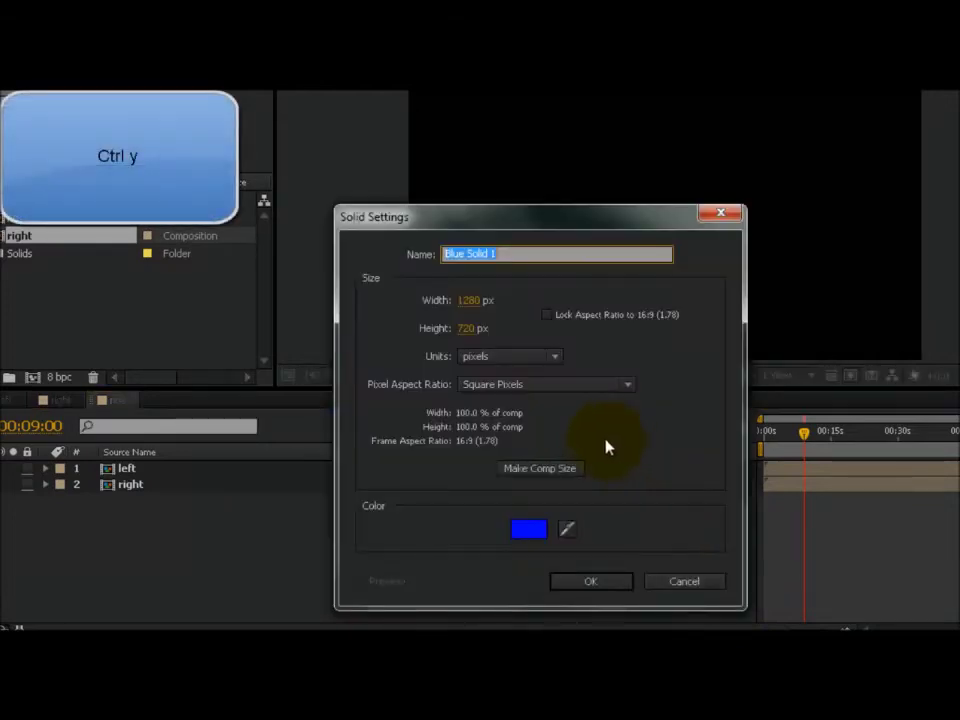
pyautogui.click(556, 533)
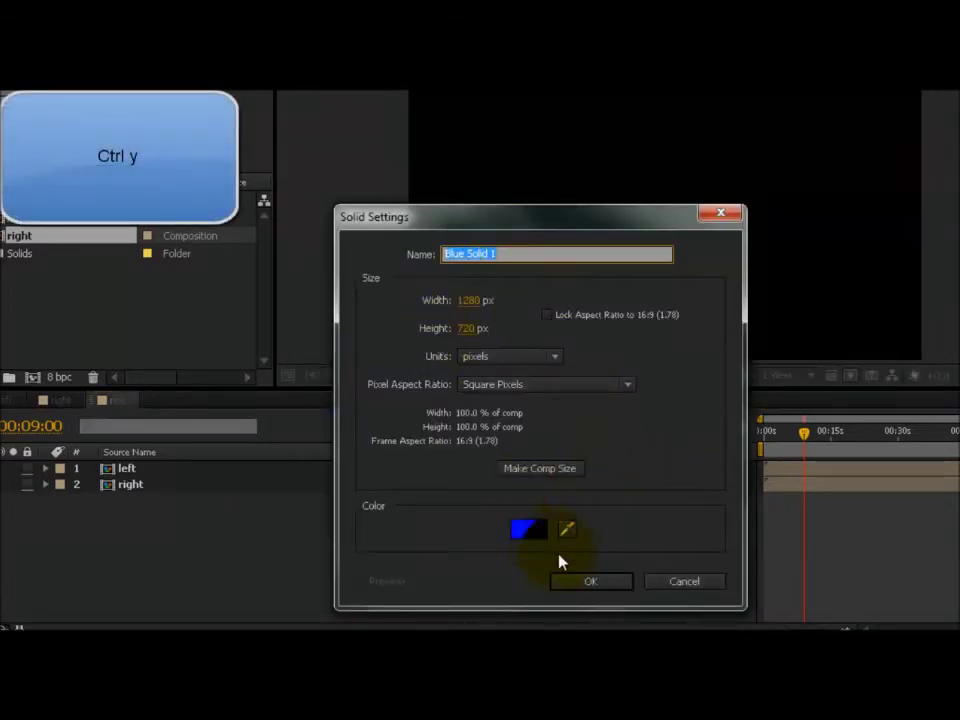
pyautogui.click(590, 581)
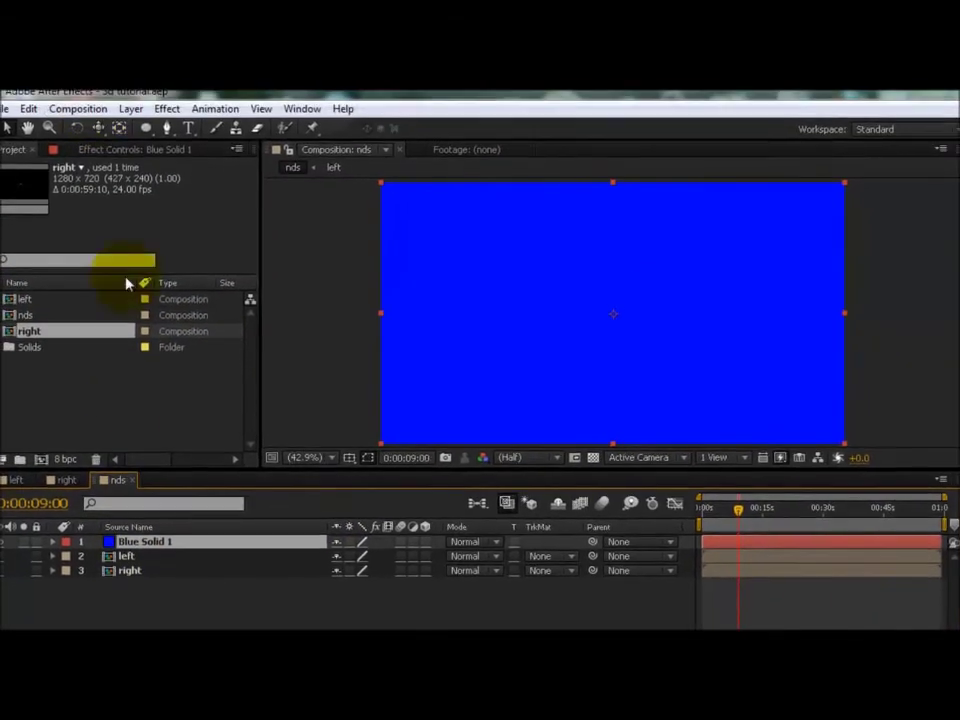
# Apply Perspective > 3D Glasses to Blue Solid 1 and select the effect.
pyautogui.click(167, 116)
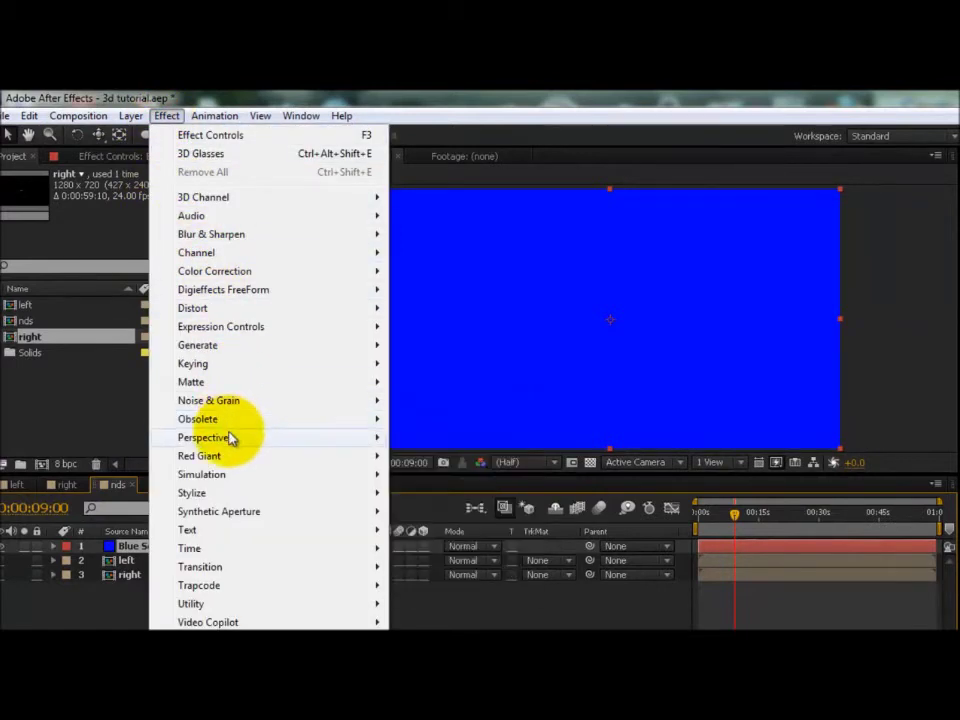
pyautogui.moveTo(229, 439)
pyautogui.click(415, 439)
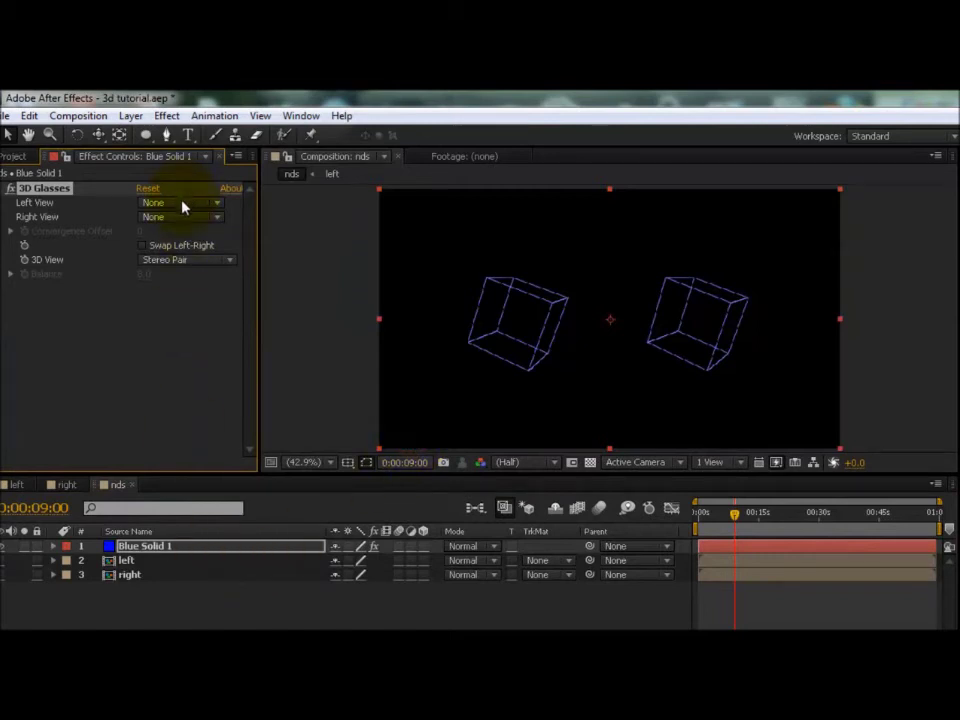
pyautogui.click(50, 456)
pyautogui.click(44, 188)
# Set 3D Glasses Left View to '2. left' and Right View to '3. right'.
pyautogui.click(189, 205)
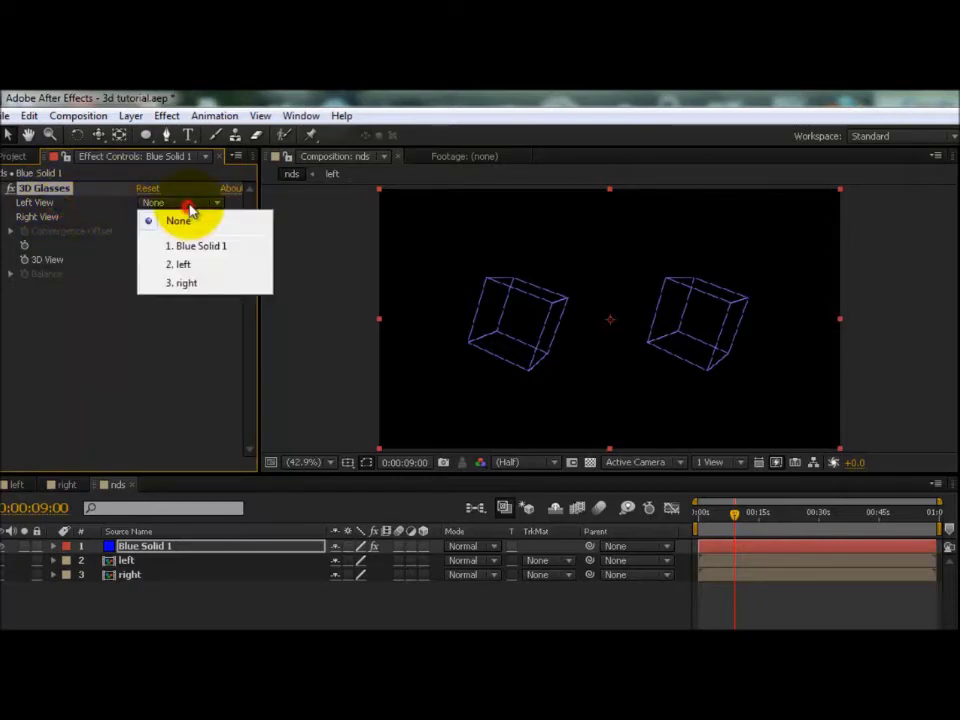
pyautogui.click(180, 265)
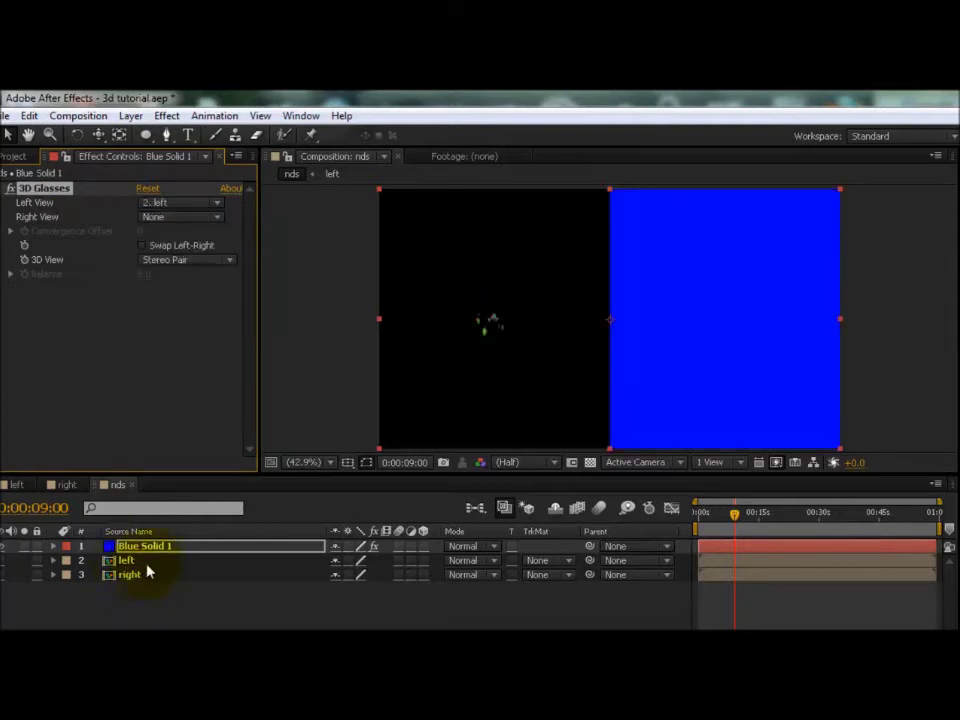
pyautogui.click(170, 216)
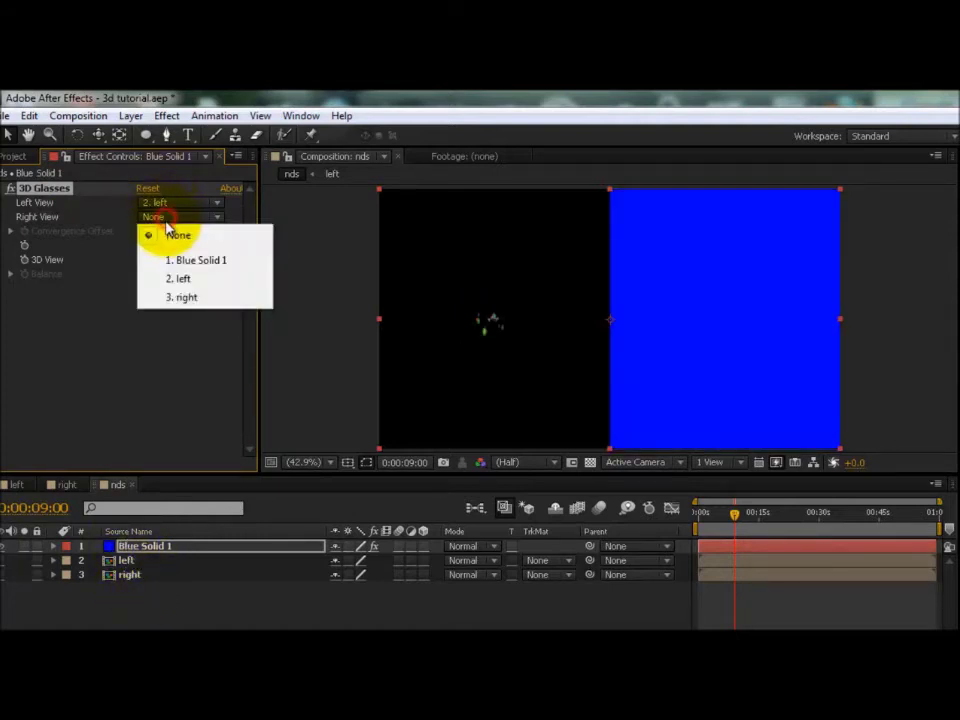
pyautogui.click(178, 297)
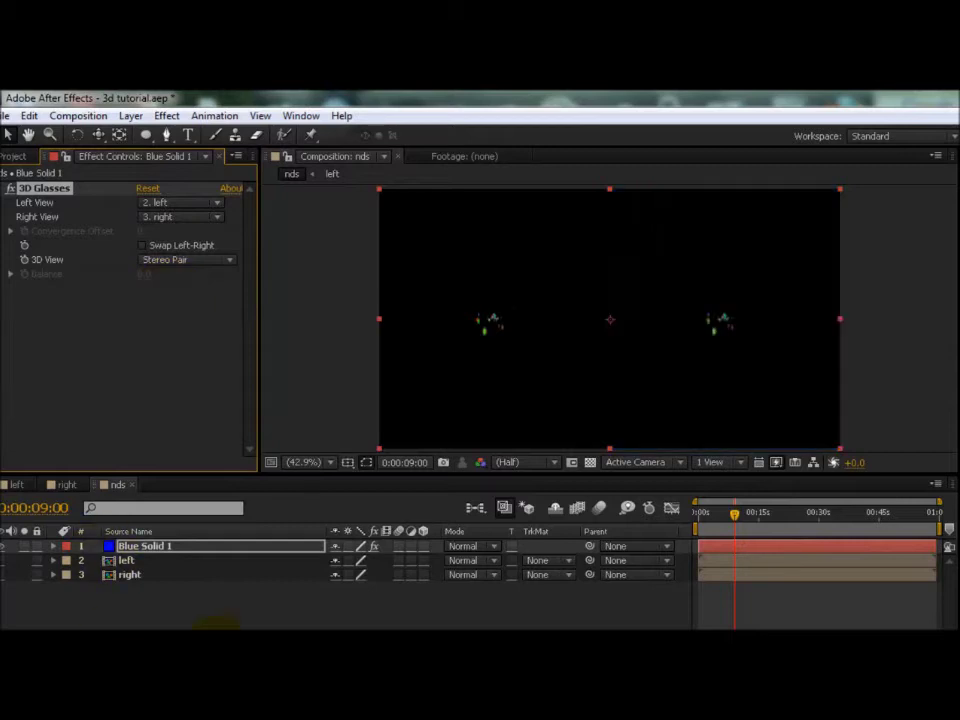
pyautogui.click(6, 560)
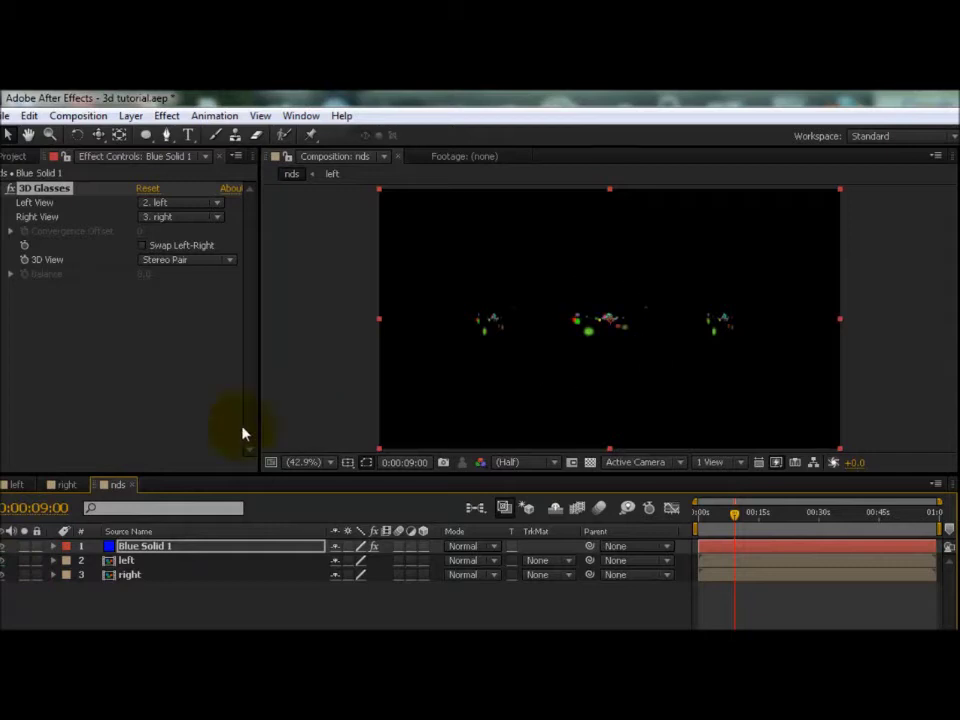
pyautogui.click(4, 562)
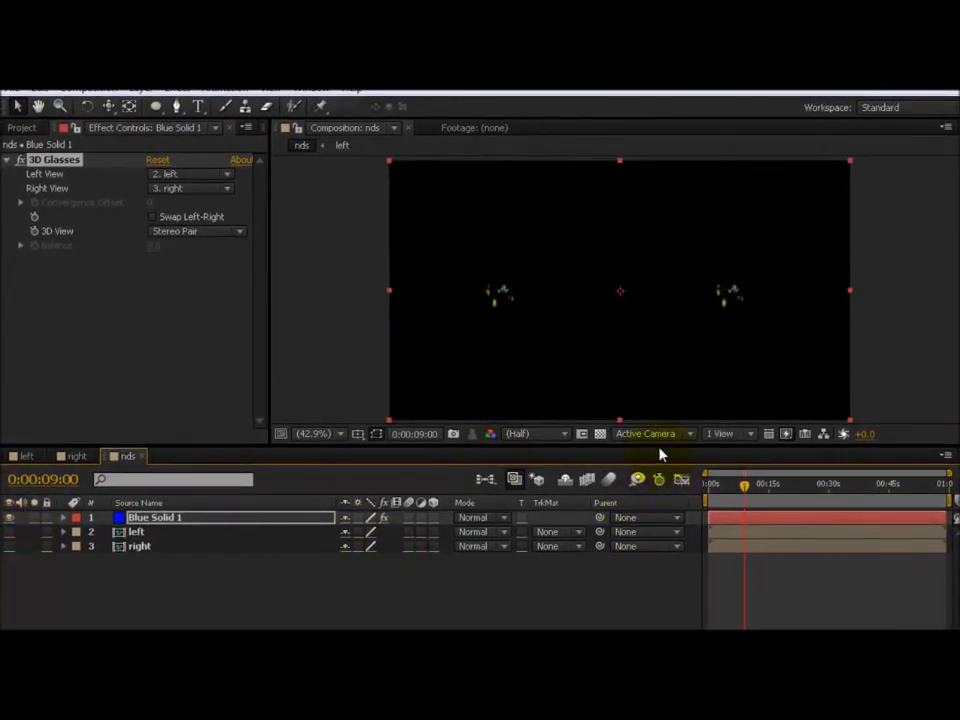
# Resize the viewer and timeline to inspect the stereo pair, then deselect Blue Solid 1.
pyautogui.moveTo(656, 448); pyautogui.dragTo(652, 533)
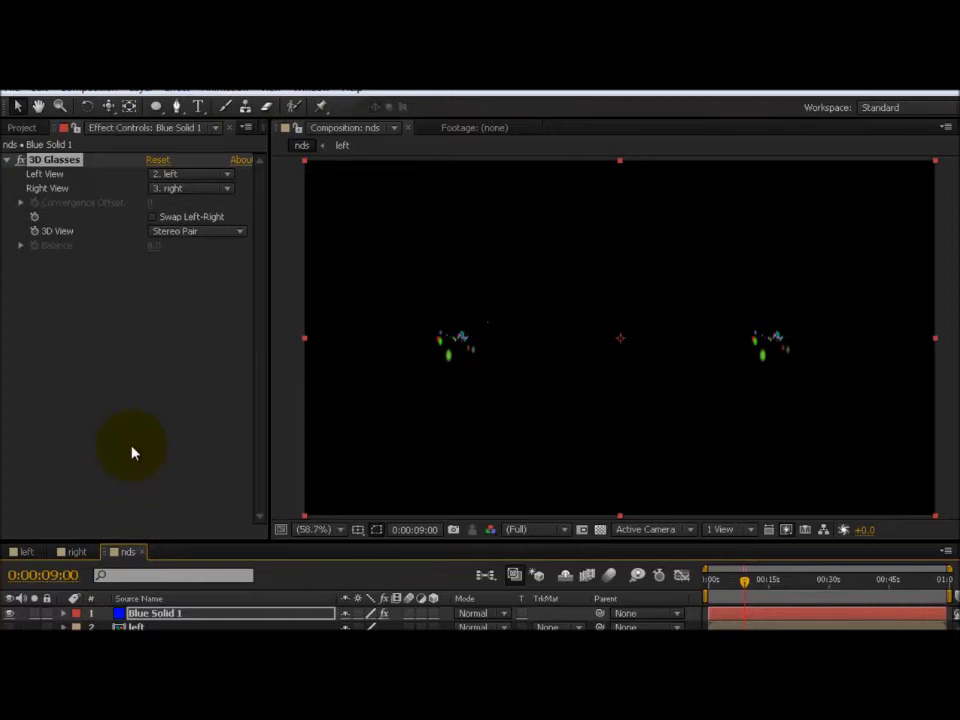
pyautogui.moveTo(204, 541); pyautogui.dragTo(214, 474)
pyautogui.click(178, 592)
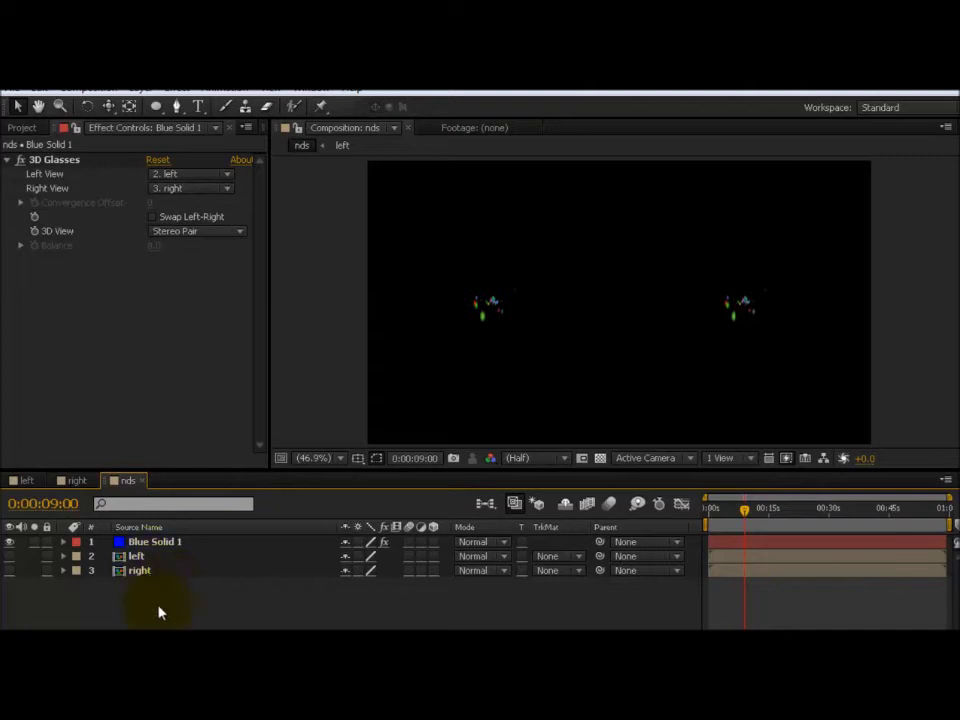
# Preview the 3D Glasses view as Balanced Colored Red Blue, Interlace Upper L Lower R, then Red Green LR.
pyautogui.click(164, 236)
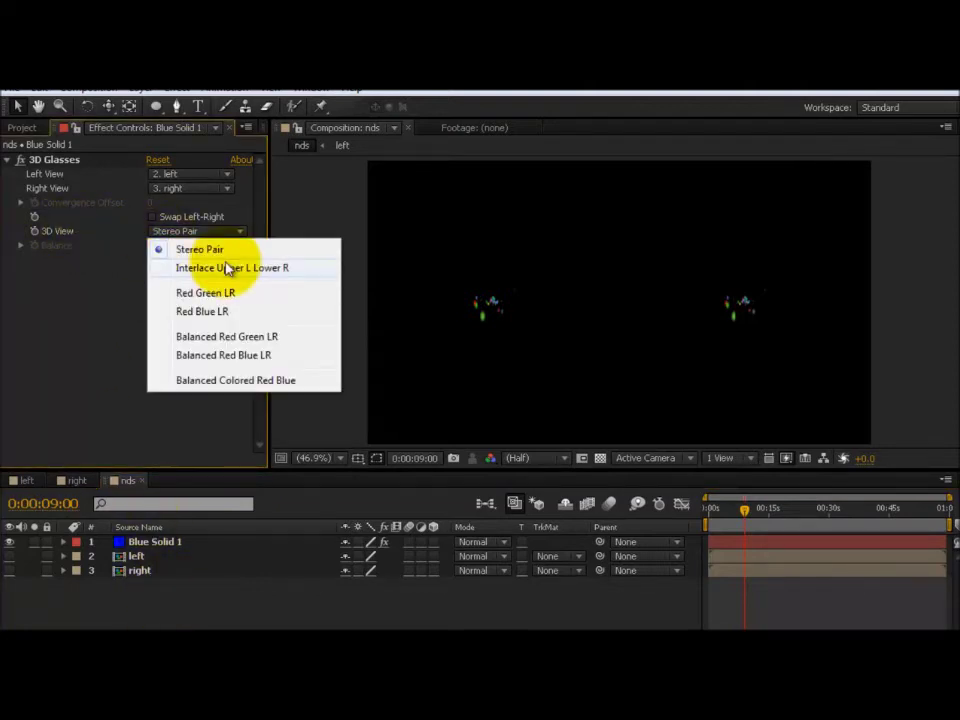
pyautogui.click(195, 380)
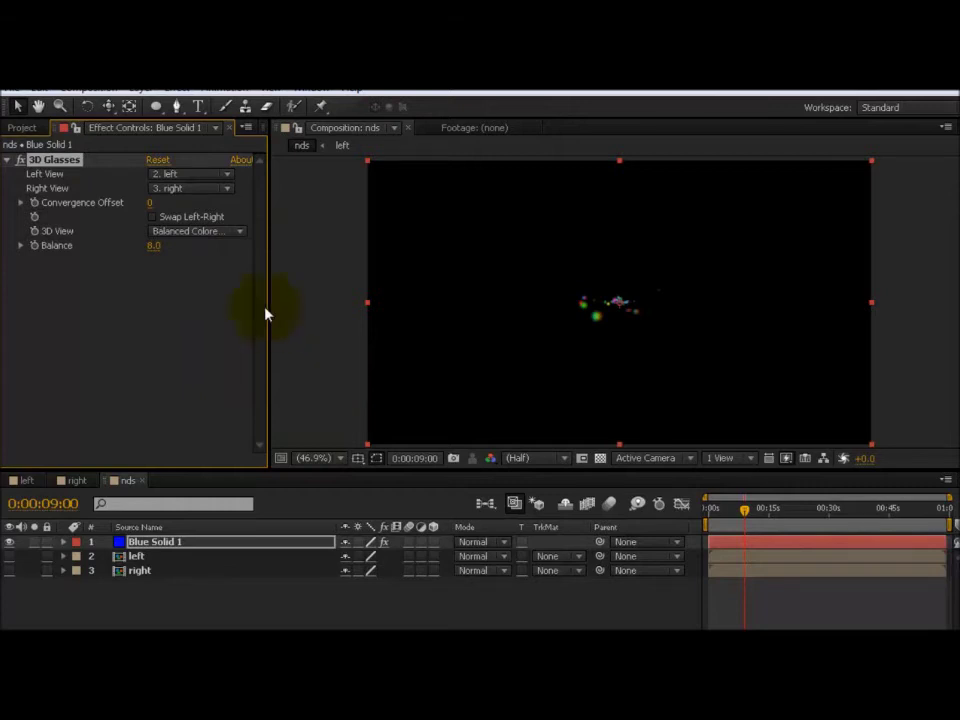
pyautogui.click(228, 240)
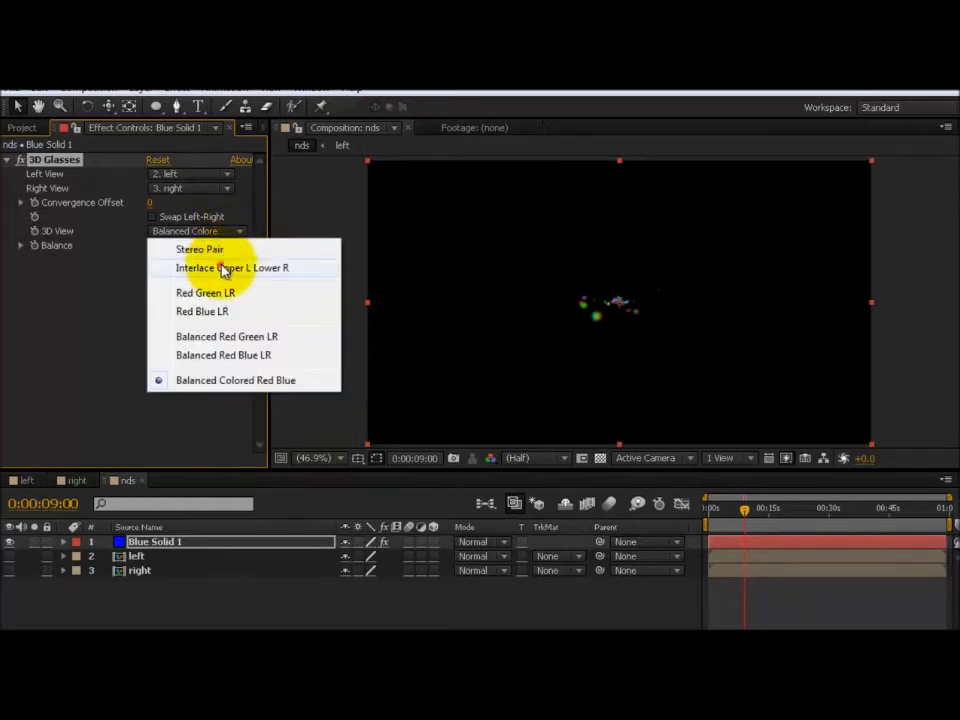
pyautogui.click(222, 268)
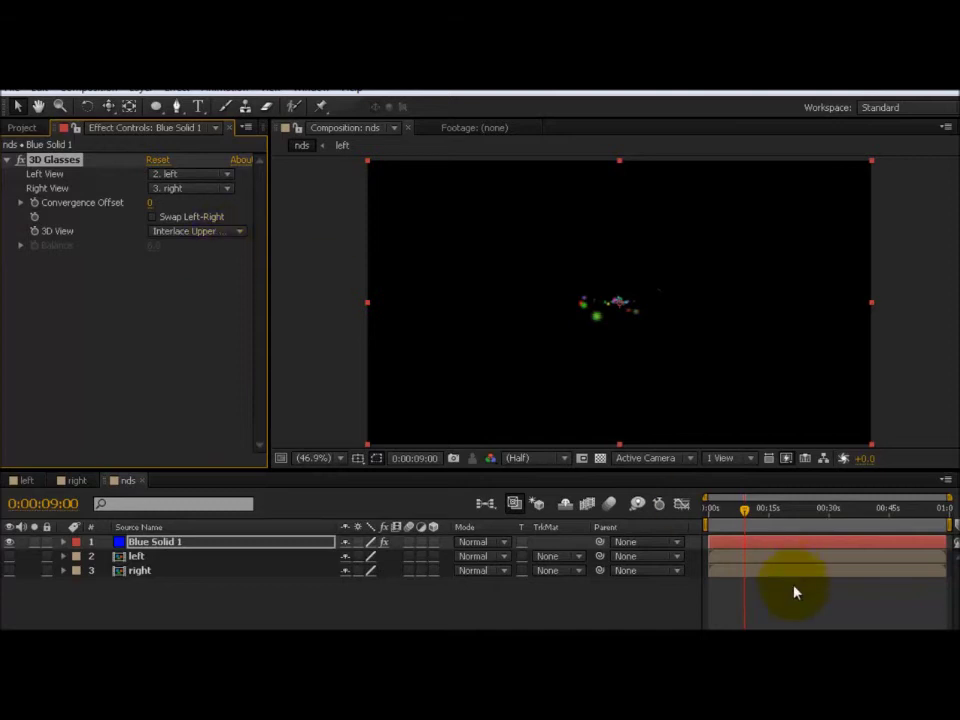
pyautogui.moveTo(755, 510); pyautogui.dragTo(765, 512)
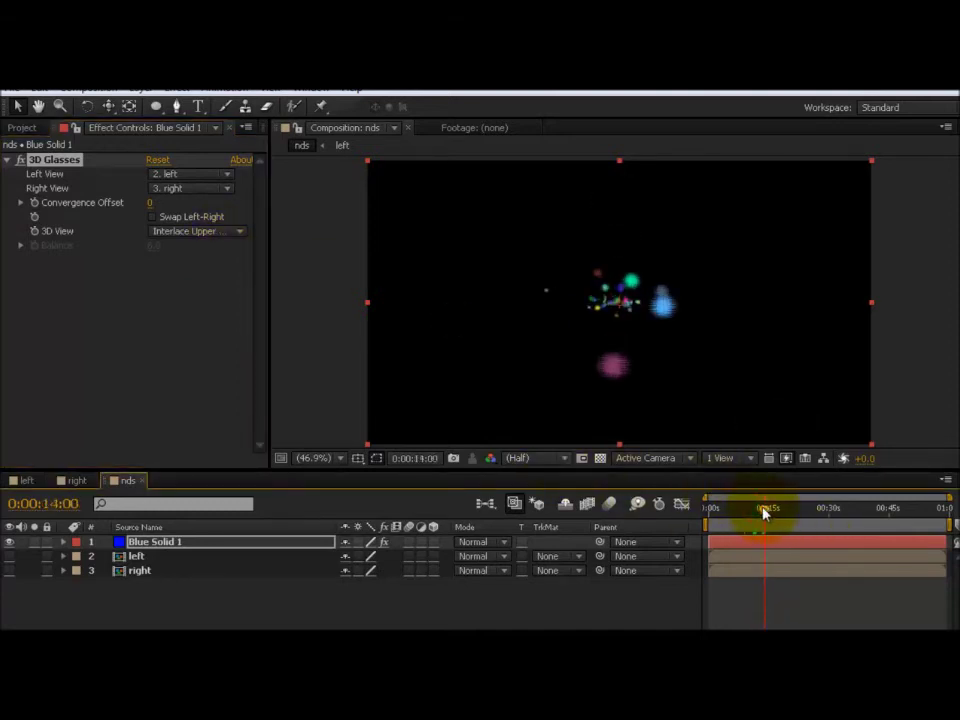
pyautogui.click(190, 233)
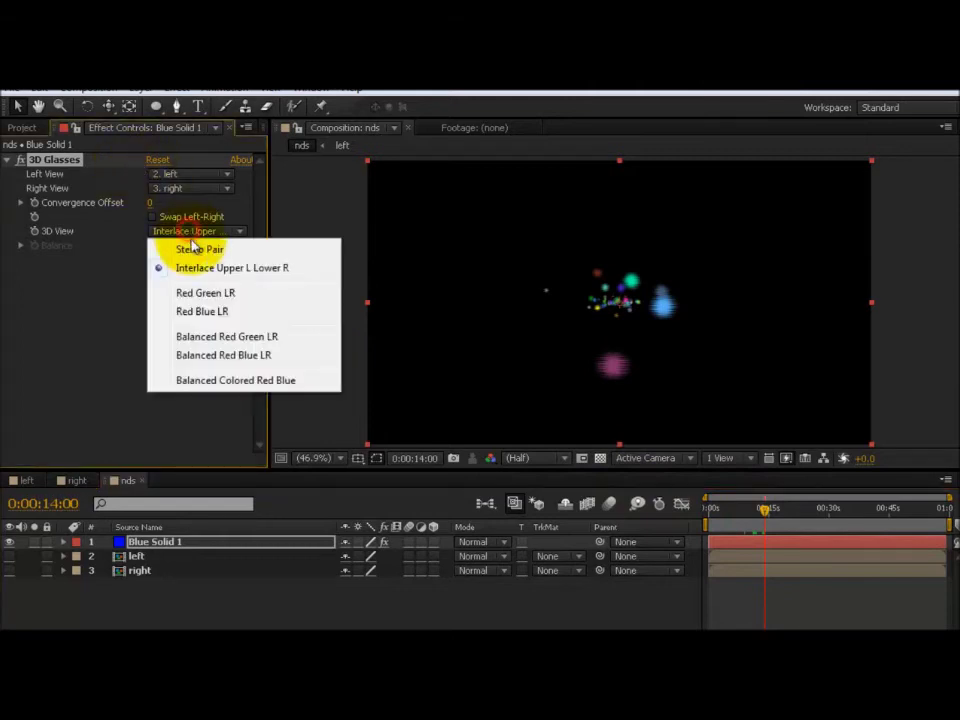
pyautogui.click(205, 293)
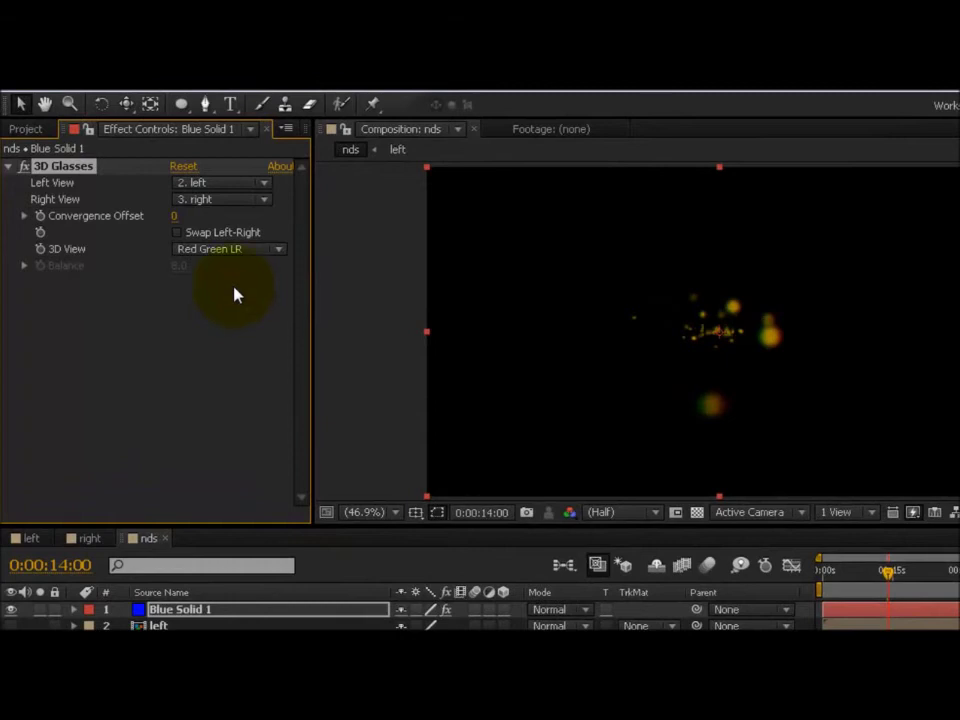
pyautogui.click(236, 250)
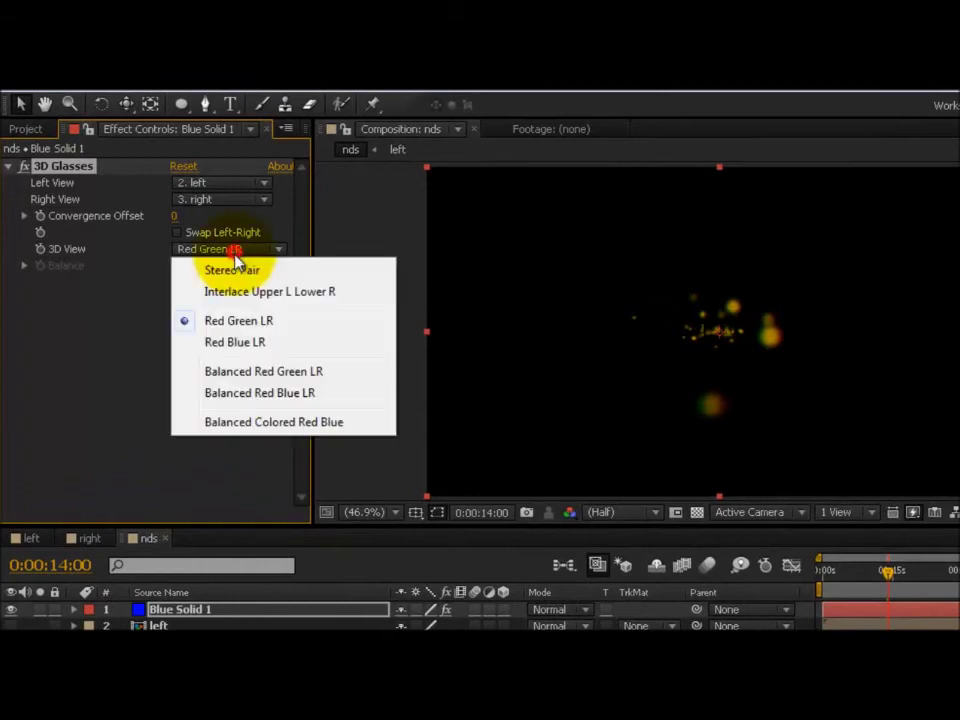
pyautogui.click(221, 322)
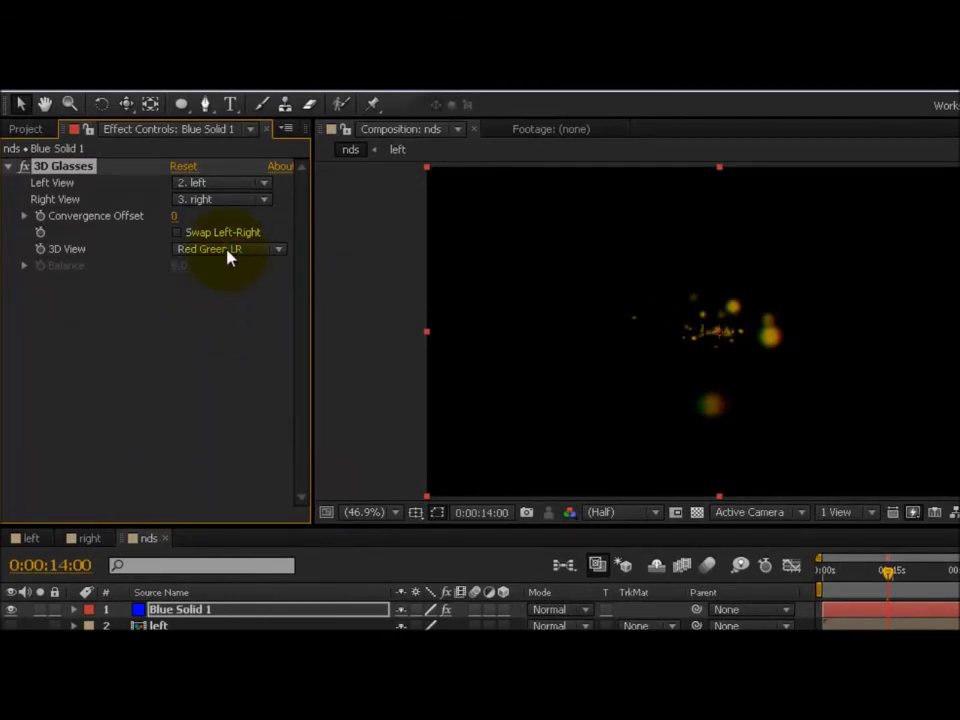
# Compare Red Blue LR and the Balanced modes, settling on Balanced Colored Red Blue at Balance 8.0.
pyautogui.click(228, 257)
pyautogui.click(229, 341)
pyautogui.click(231, 252)
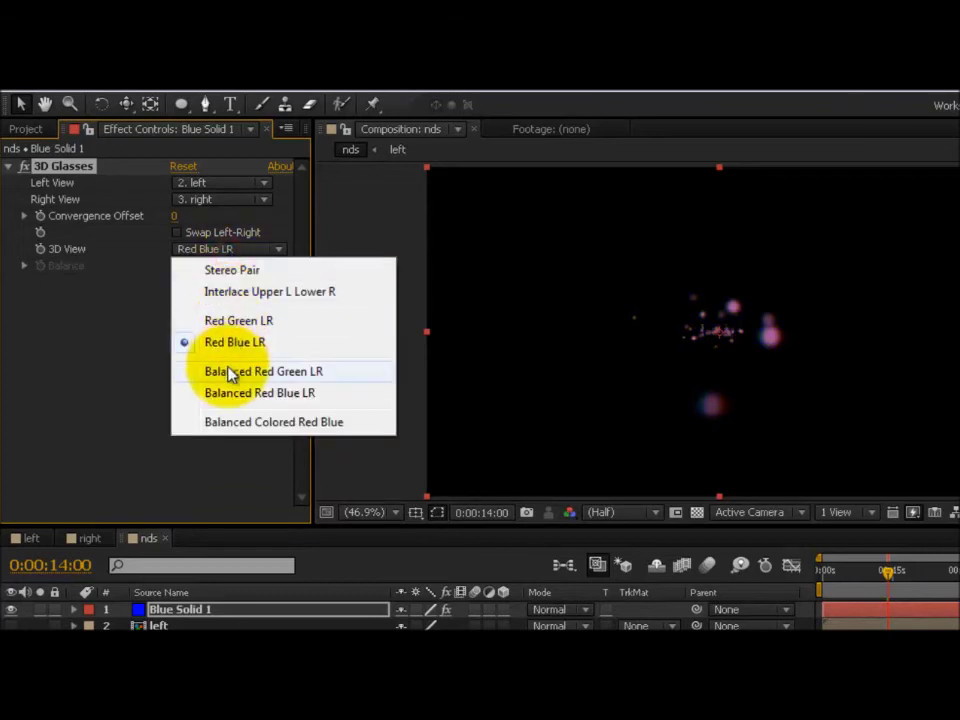
pyautogui.click(230, 371)
pyautogui.click(231, 251)
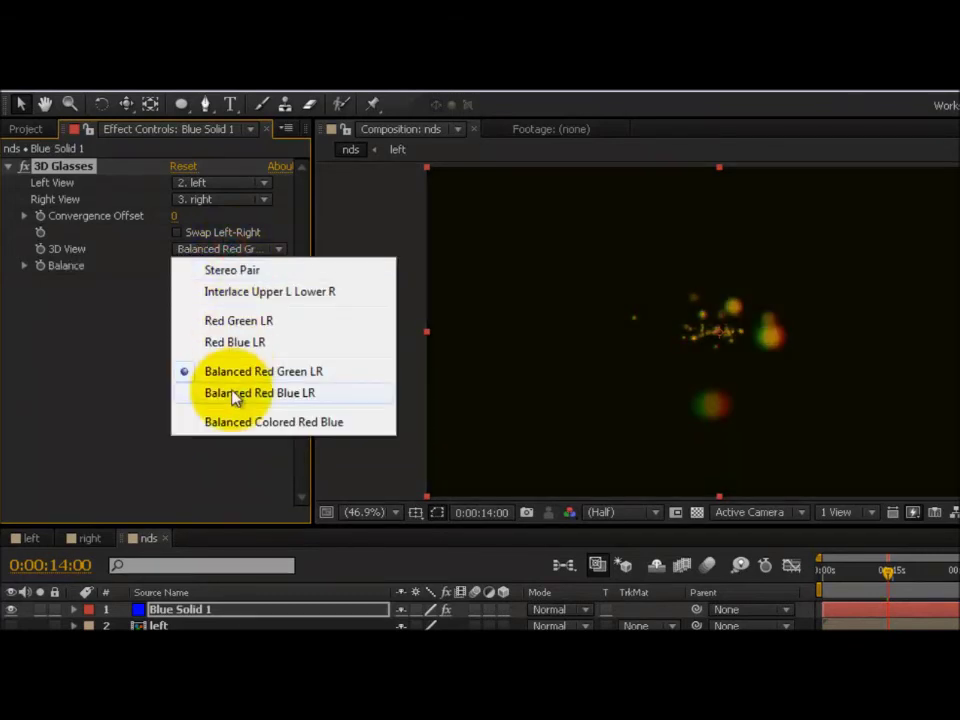
pyautogui.click(225, 394)
pyautogui.click(228, 250)
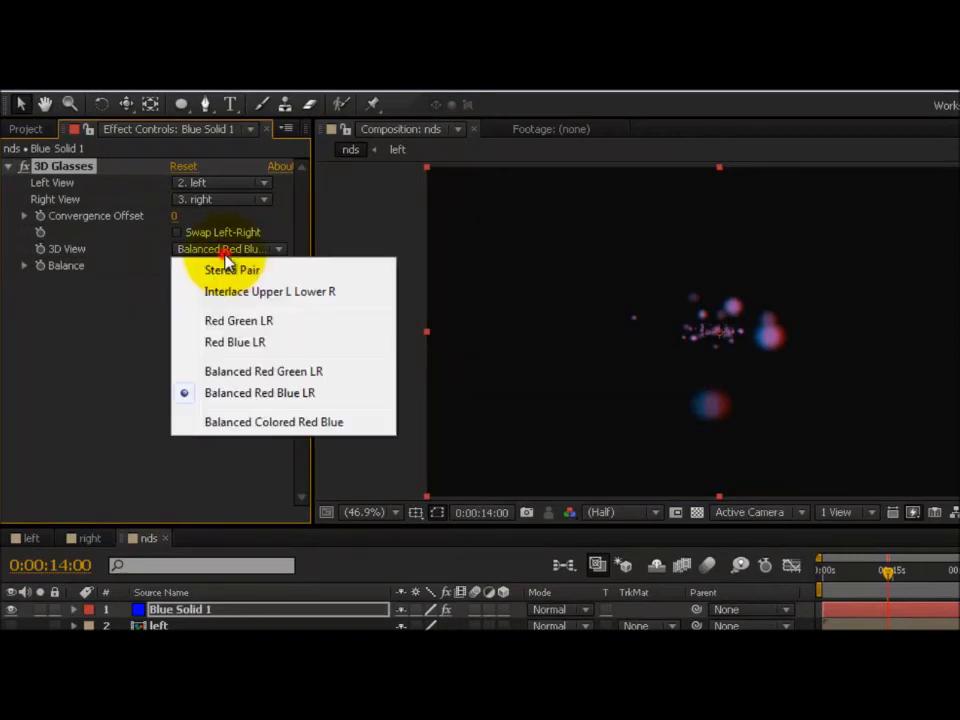
pyautogui.click(237, 425)
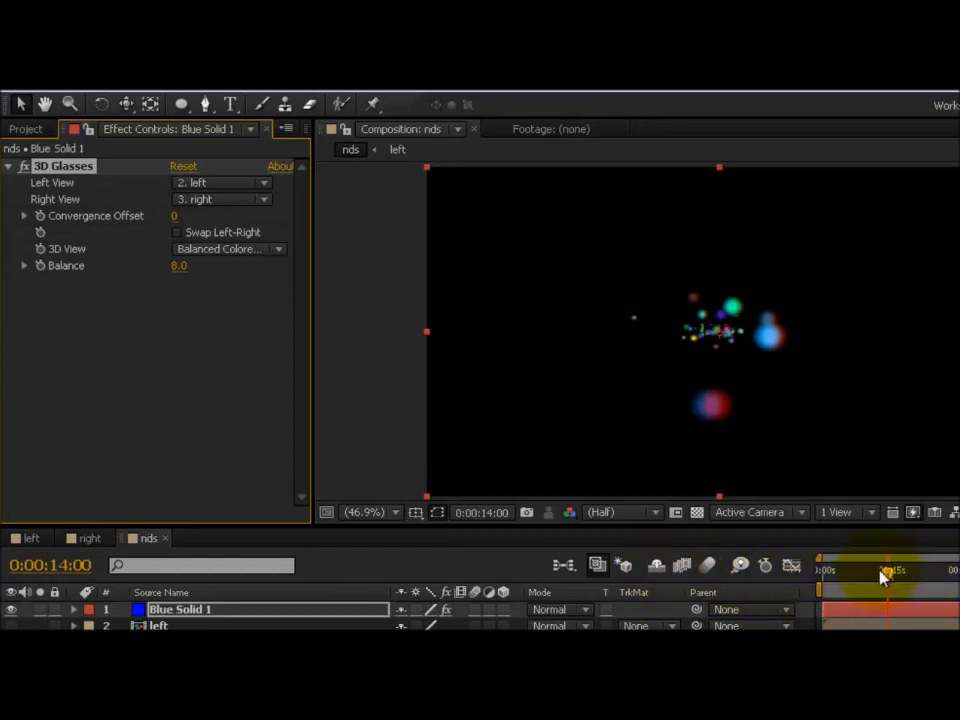
pyautogui.moveTo(880, 570); pyautogui.dragTo(912, 572)
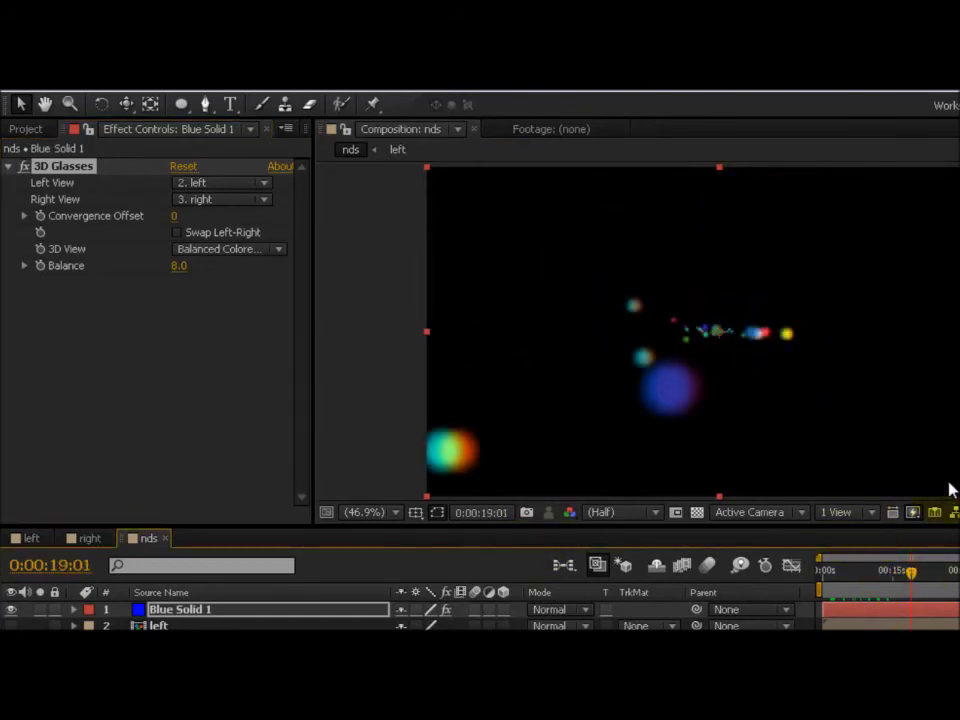
# Start the work area slightly later, jump near the end to 0:00:58:19, then reset the work area to the full comp.
pyautogui.click(825, 596)
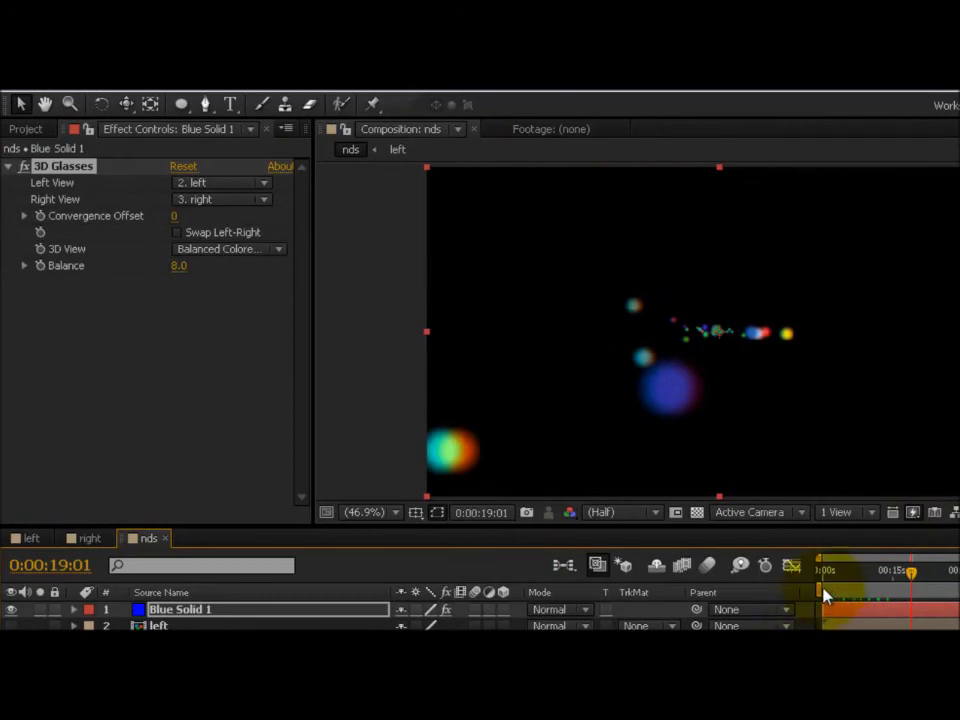
pyautogui.moveTo(825, 596); pyautogui.dragTo(861, 592)
pyautogui.press('End')
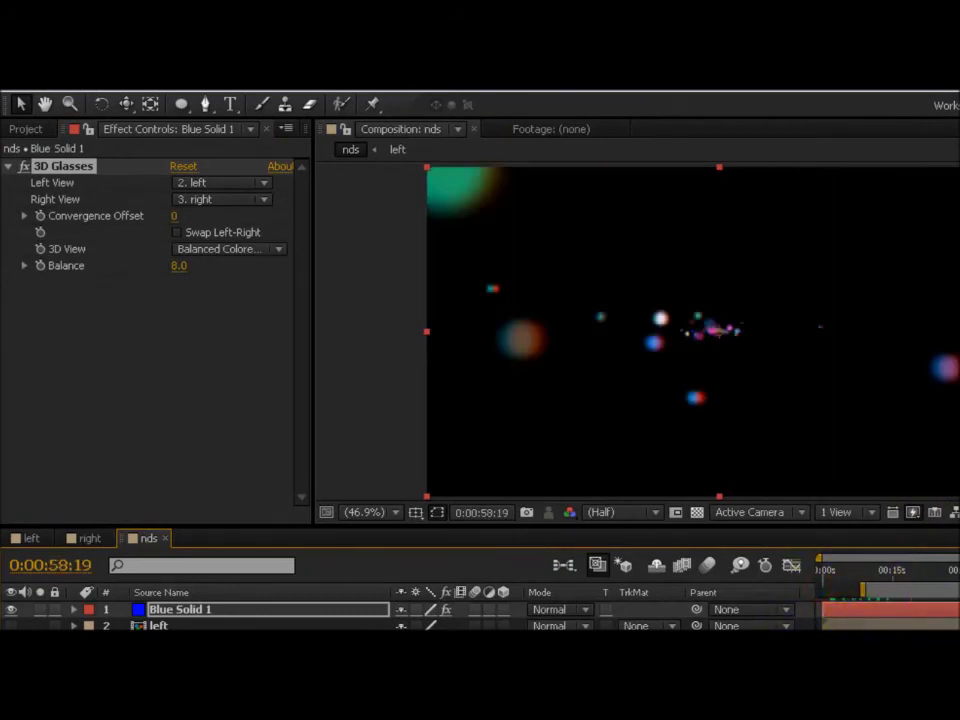
pyautogui.doubleClick(911, 584)
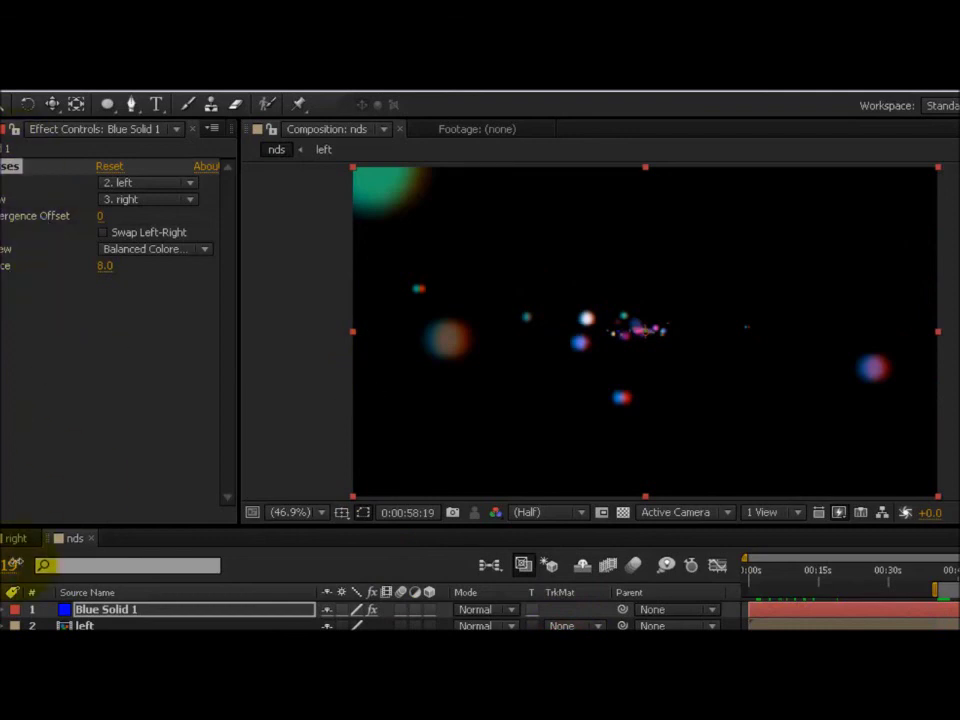
pyautogui.click(73, 541)
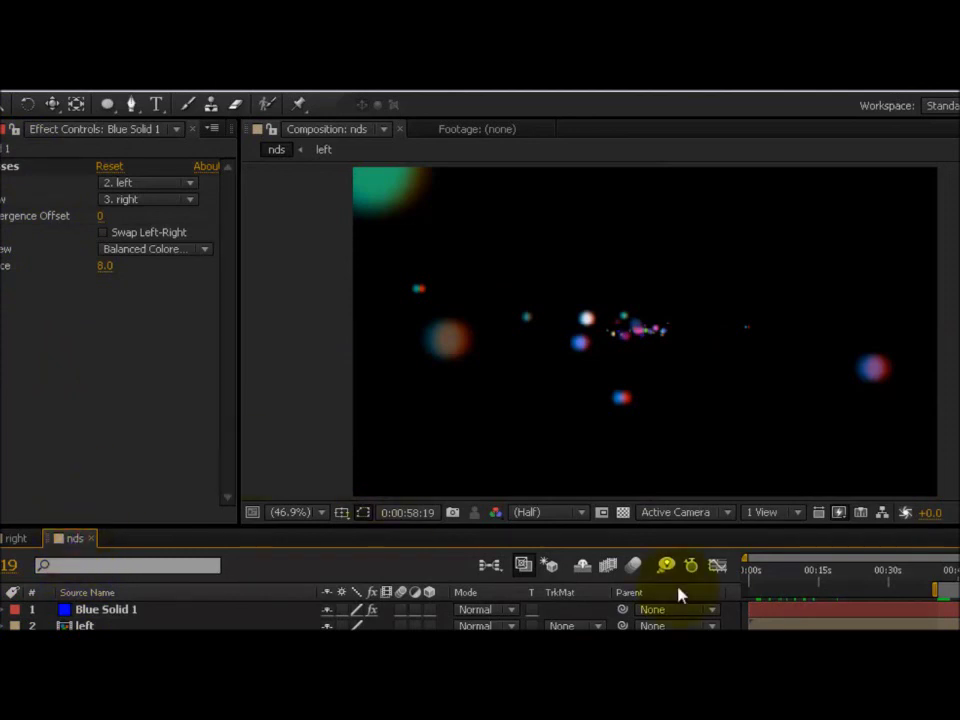
# Set the 3D Glasses view back to Stereo Pair and add nds to the Render Queue.
pyautogui.click(191, 249)
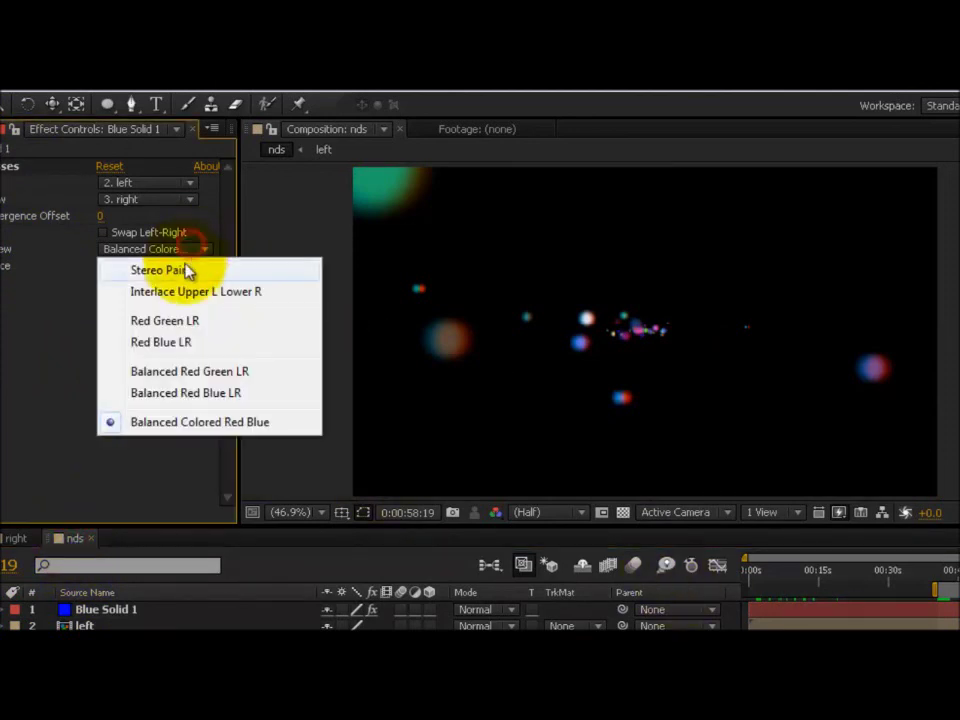
pyautogui.click(158, 270)
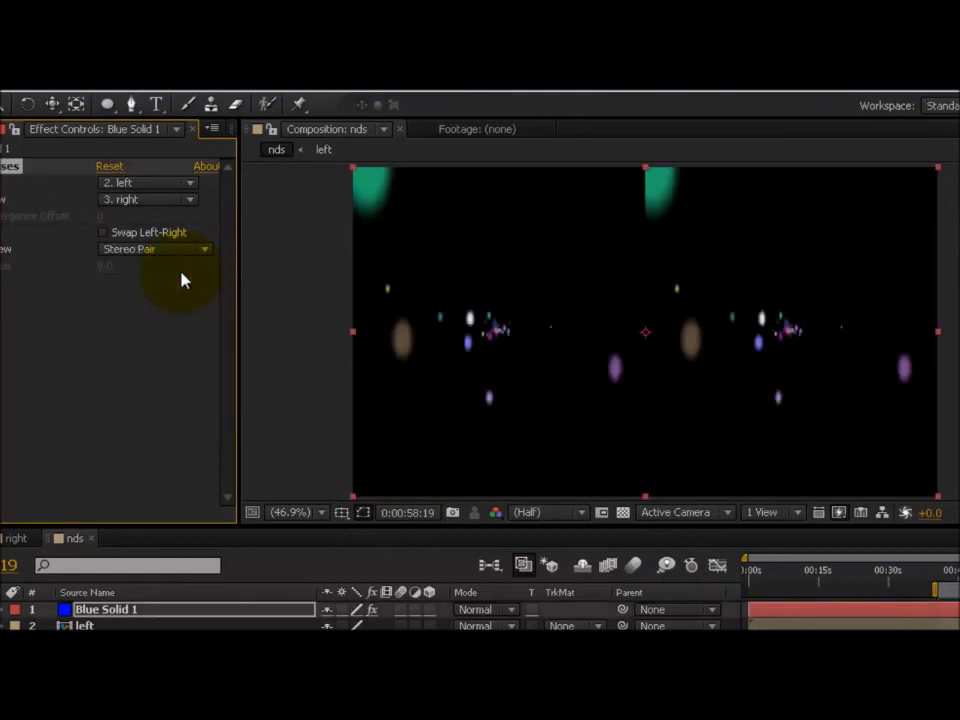
pyautogui.click(44, 90)
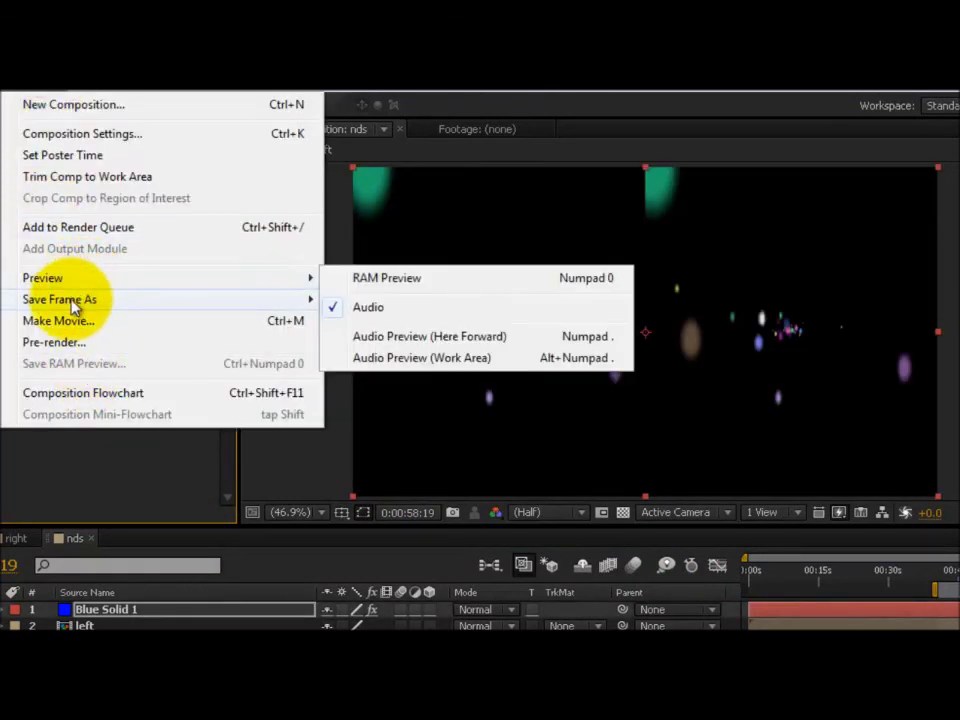
pyautogui.click(50, 238)
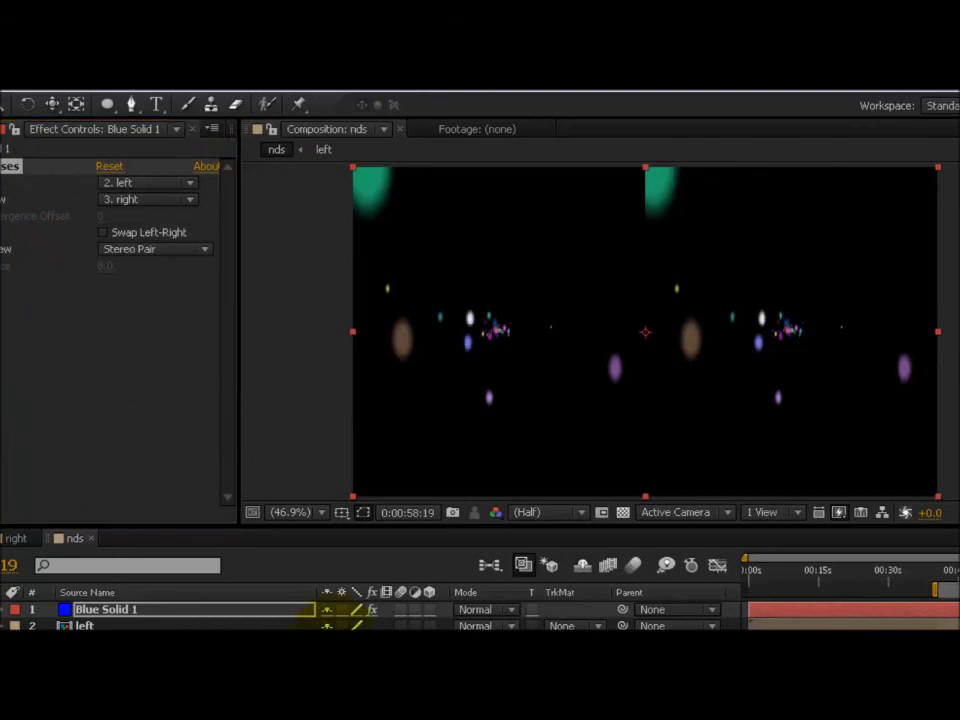
pyautogui.hotkey('ctrl', 'm')
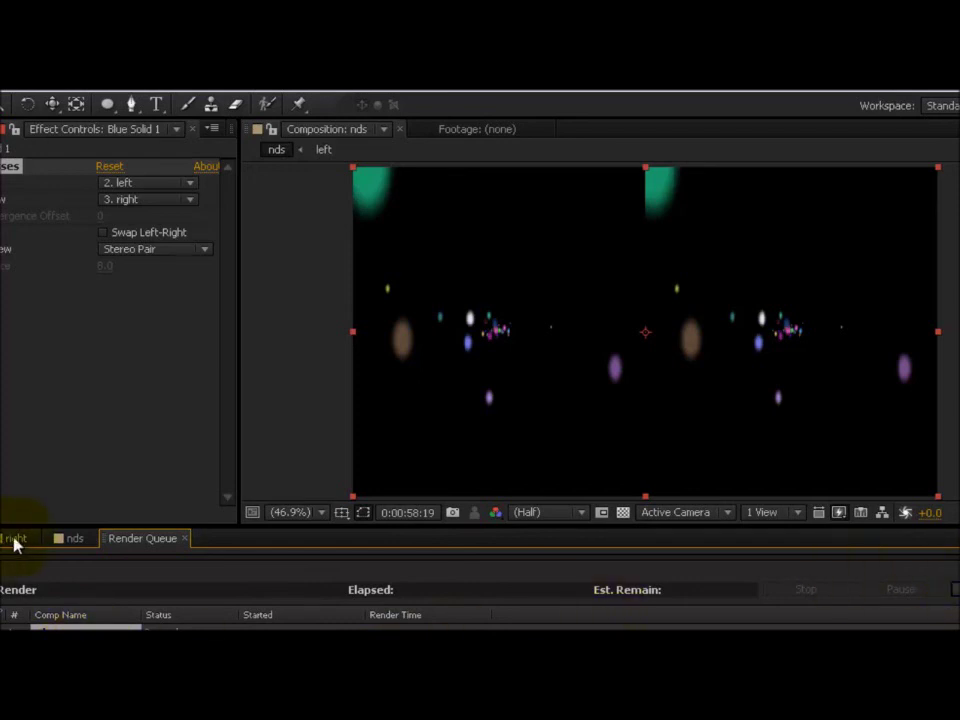
pyautogui.click(79, 549)
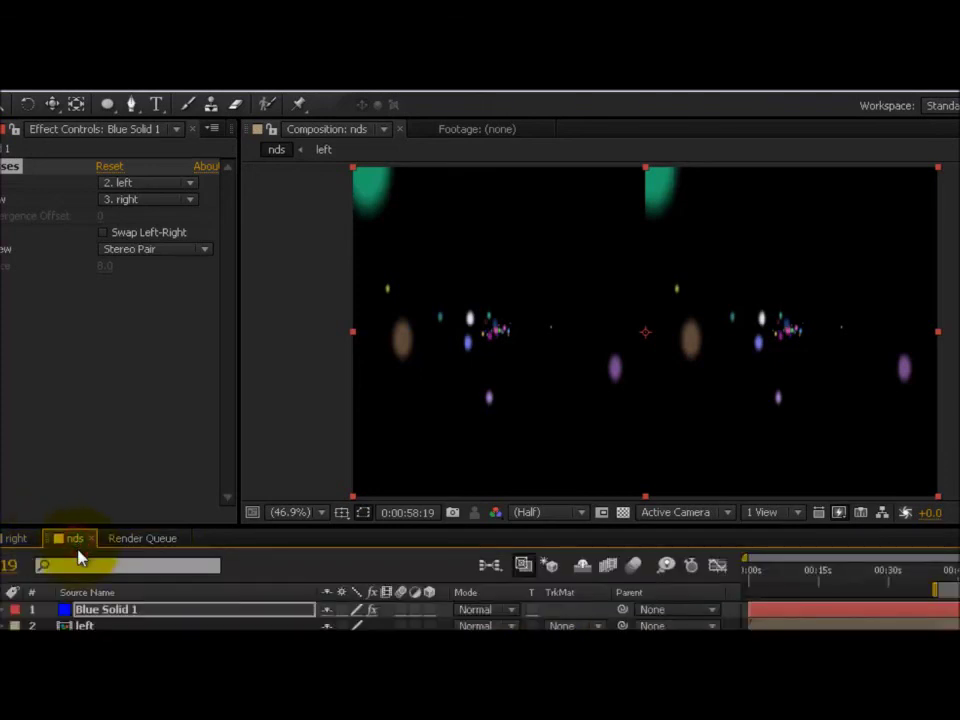